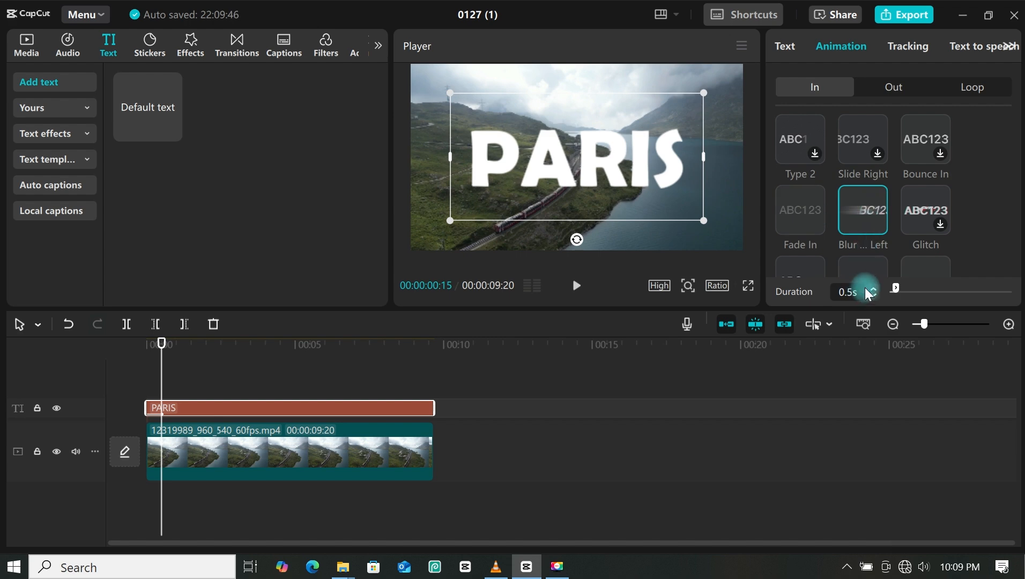
Set the PARIS text's entrance animation duration to 1.2 s and convert the text into a compound clip.
{"action": "left_click_drag", "start_coordinate": [894, 290], "coordinate": [903, 307]}
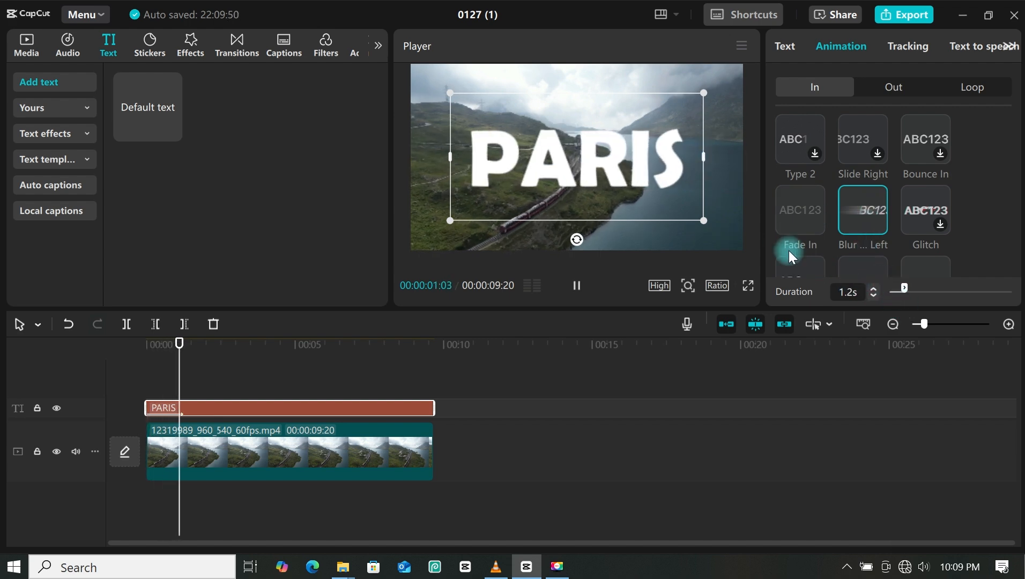
{"action": "right_click", "coordinate": [211, 408]}
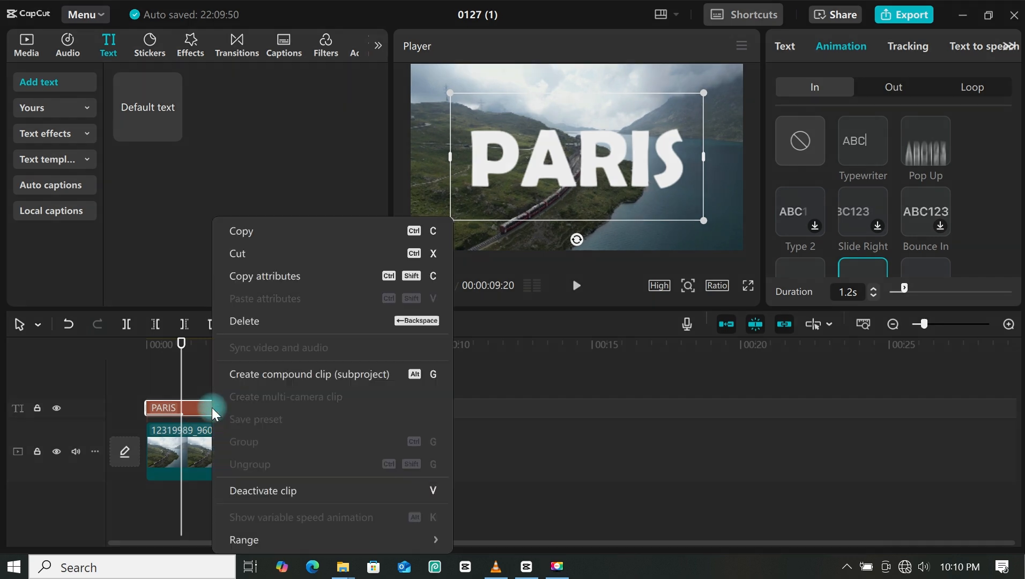
{"action": "left_click", "coordinate": [300, 374]}
{"action": "left_click", "coordinate": [180, 407]}
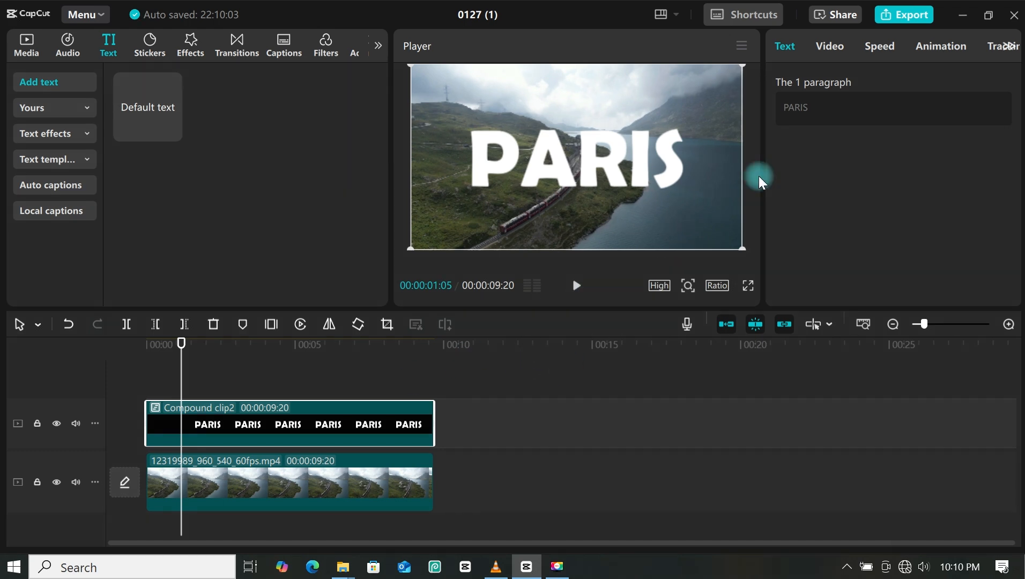
Keyframe the compound clip's transform at 00:00:01:05, and at 00:00:03:17 scale it to 500% with position about X -1526, Y -466.
{"action": "left_click", "coordinate": [840, 49]}
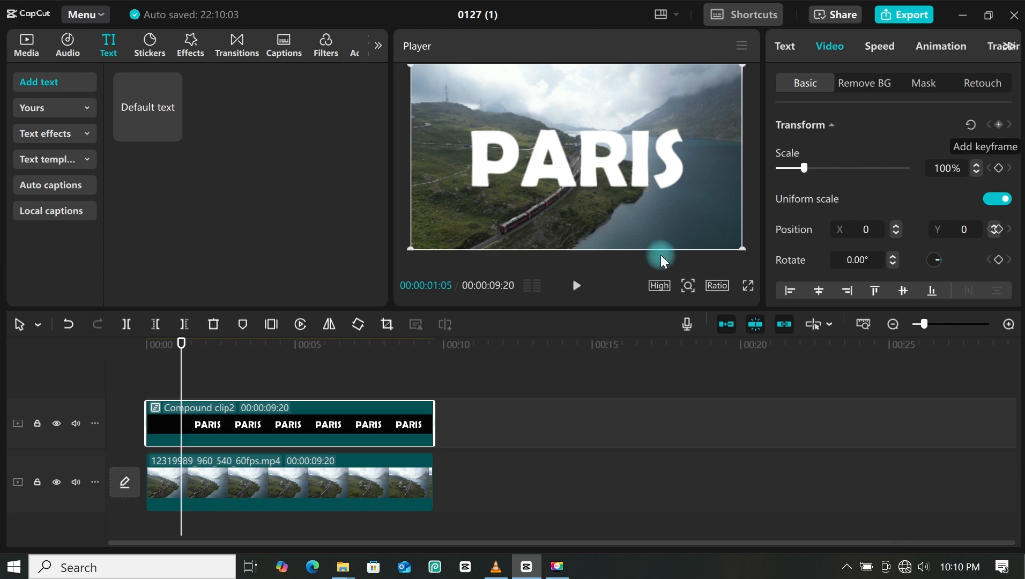
{"action": "left_click_drag", "start_coordinate": [186, 368], "coordinate": [252, 391]}
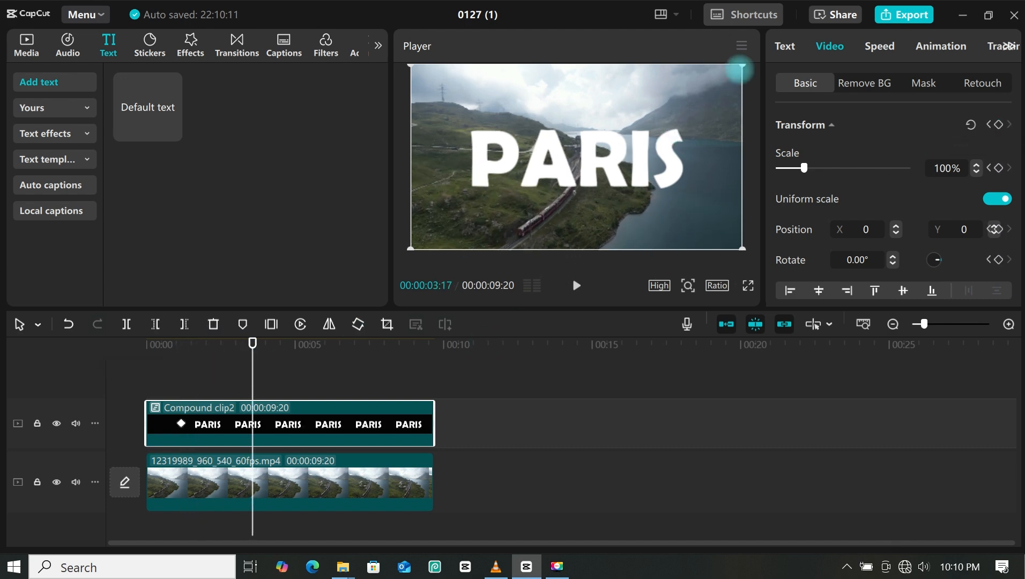
{"action": "left_click_drag", "start_coordinate": [741, 68], "coordinate": [897, 168]}
{"action": "left_click_drag", "start_coordinate": [712, 196], "coordinate": [583, 232]}
{"action": "left_click_drag", "start_coordinate": [898, 168], "coordinate": [907, 168]}
{"action": "mouse_move", "coordinate": [613, 195]}
{"action": "left_mouse_down"}
{"action": "mouse_move", "coordinate": [595, 197]}
{"action": "mouse_move", "coordinate": [609, 201]}
{"action": "left_mouse_up"}
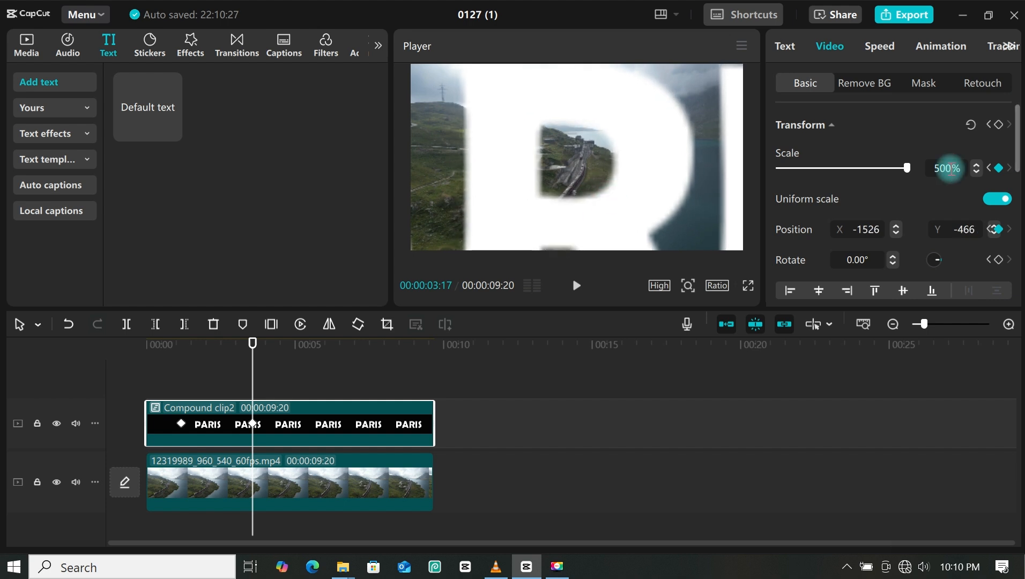
Raise the compound clip's scale at 00:00:03:17 to 2848%, repositioning it to about X -8473, Y -1974 so the R's opening fills the frame.
{"action": "type", "text": "8"}
{"action": "key", "text": "Return"}
{"action": "left_click", "coordinate": [569, 238]}
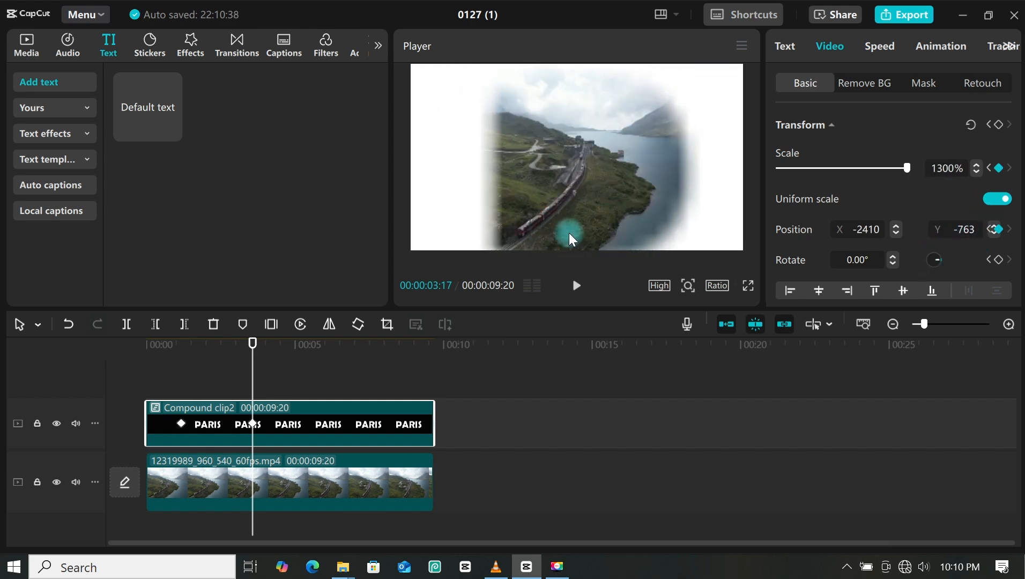
{"action": "left_click", "coordinate": [975, 165]}
{"action": "left_click_drag", "start_coordinate": [603, 181], "coordinate": [581, 187]}
{"action": "left_click", "coordinate": [944, 169]}
{"action": "key", "text": "BackSpace"}
{"action": "type", "text": "8"}
{"action": "left_click_drag", "start_coordinate": [637, 219], "coordinate": [517, 232]}
{"action": "key", "text": "BackSpace"}
{"action": "type", "text": "2"}
{"action": "left_click", "coordinate": [426, 245]}
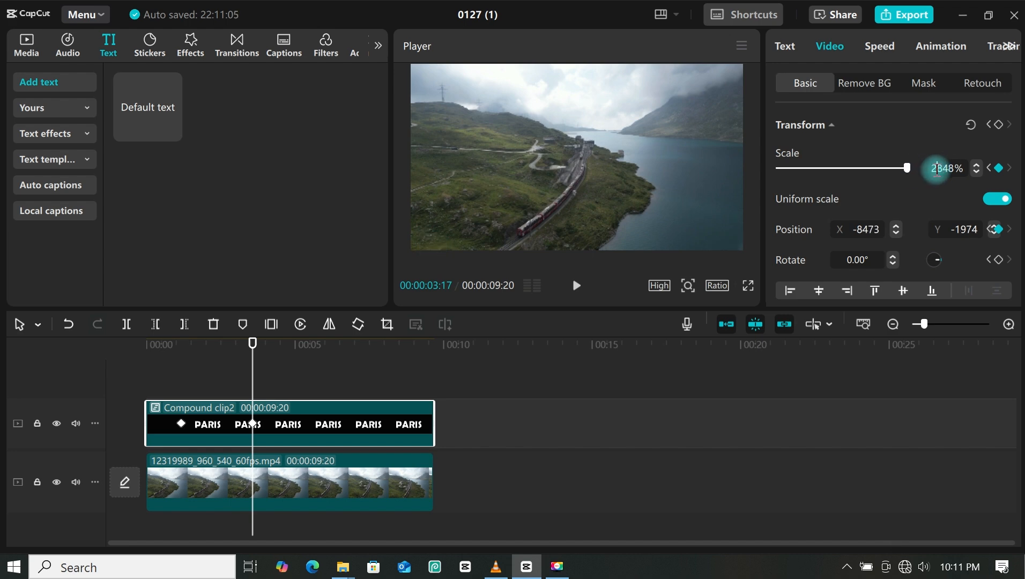
Set the compound clip's scale at 00:00:03:17 to 3000% and reposition it to about X -9022, Y -2034.
{"action": "key", "text": "BackSpace"}
{"action": "key", "text": "BackSpace"}
{"action": "key", "text": "BackSpace"}
{"action": "key", "text": "BackSpace"}
{"action": "type", "text": "4000"}
{"action": "left_click_drag", "start_coordinate": [628, 196], "coordinate": [568, 199]}
Play back the zoom through the R and shift its ending keyframe earlier to 00:00:02:15.
{"action": "left_click", "coordinate": [136, 370]}
{"action": "key", "text": "space"}
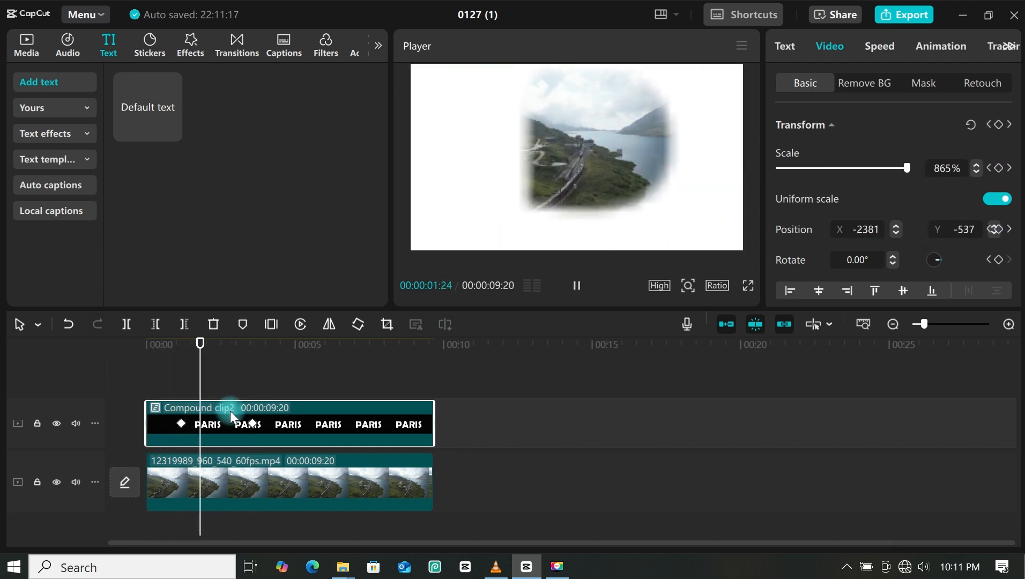
{"action": "left_click", "coordinate": [256, 372]}
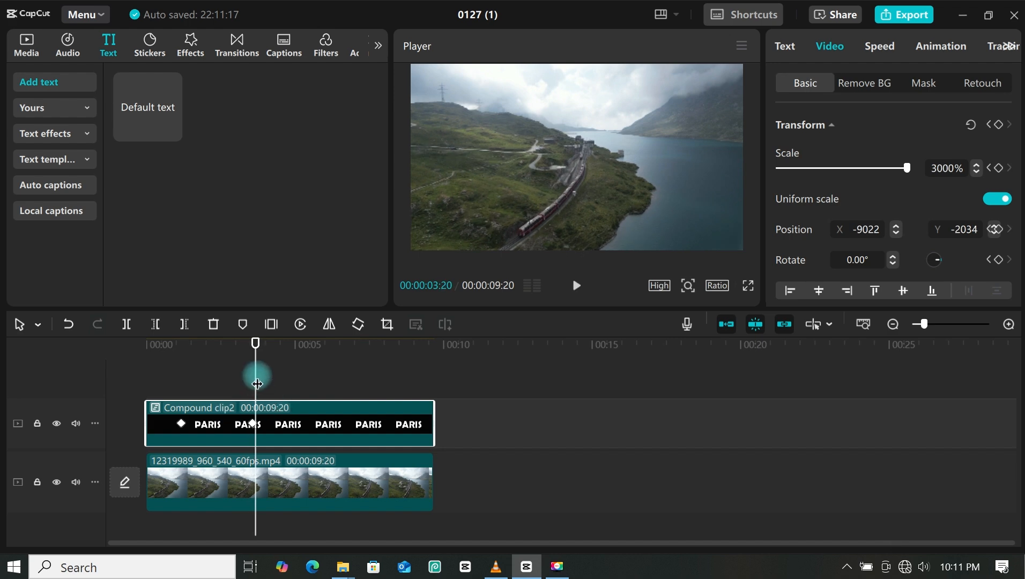
{"action": "left_click_drag", "start_coordinate": [256, 372], "coordinate": [135, 375]}
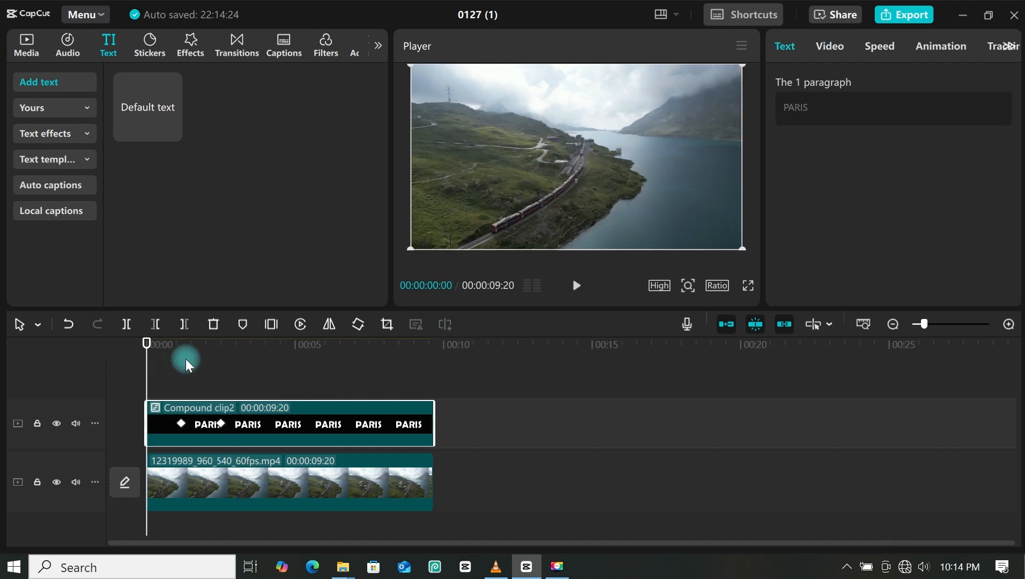
Add SOGO9830.MP4 on a track above the compound clip, starting at the first zoom keyframe at 00:00:01:05.
{"action": "left_click", "coordinate": [29, 37]}
{"action": "left_click", "coordinate": [171, 158]}
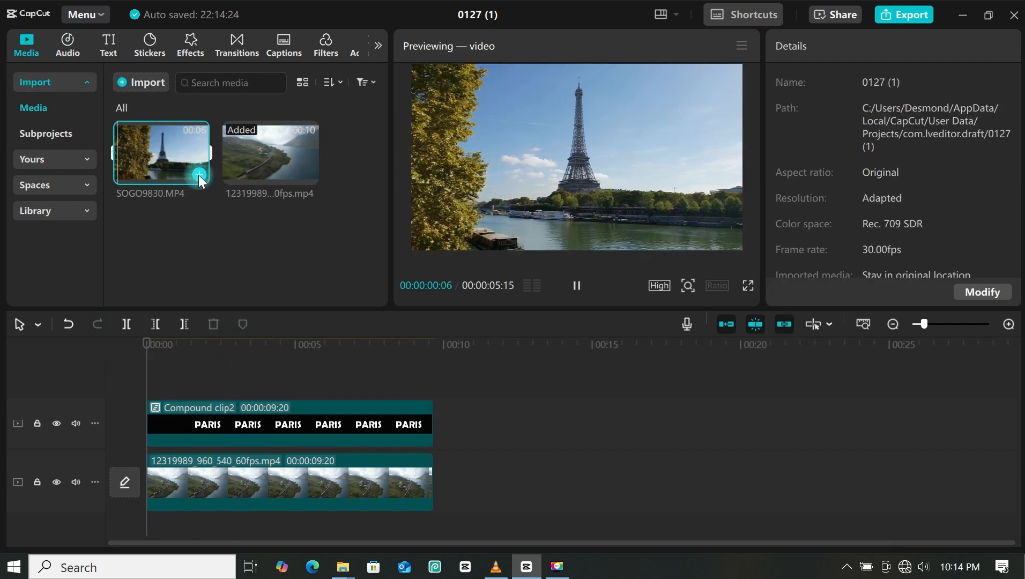
{"action": "left_click", "coordinate": [198, 174]}
{"action": "left_click", "coordinate": [267, 437]}
{"action": "left_click_drag", "start_coordinate": [212, 389], "coordinate": [239, 392]}
{"action": "left_click_drag", "start_coordinate": [146, 370], "coordinate": [181, 343]}
{"action": "left_click", "coordinate": [194, 428]}
{"action": "left_click_drag", "start_coordinate": [202, 387], "coordinate": [209, 387]}
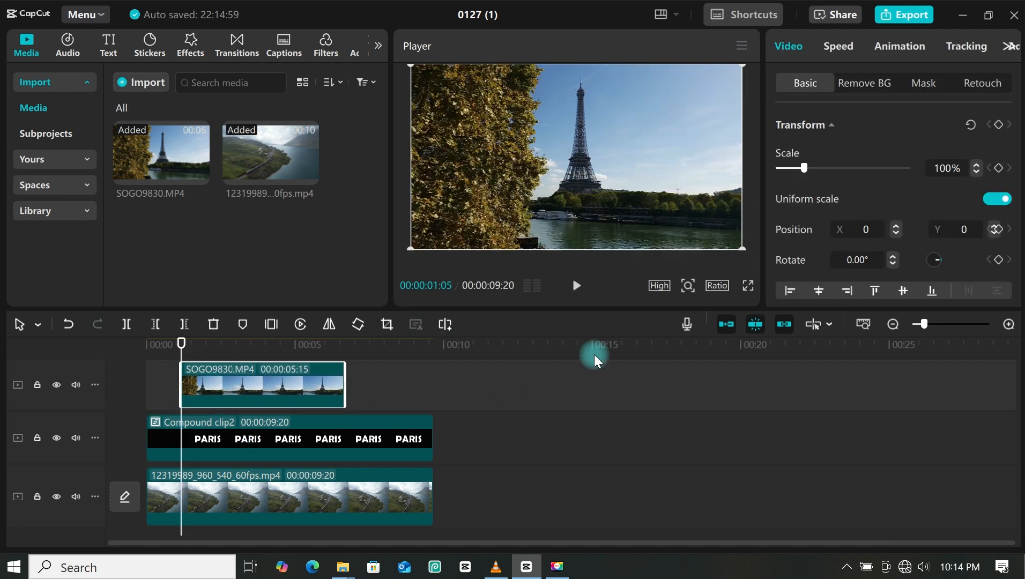
Add a circle mask to SOGO9830.MP4, shrunk to size 98 and placed over the R's opening at X 101, Y 26.
{"action": "left_click", "coordinate": [921, 85]}
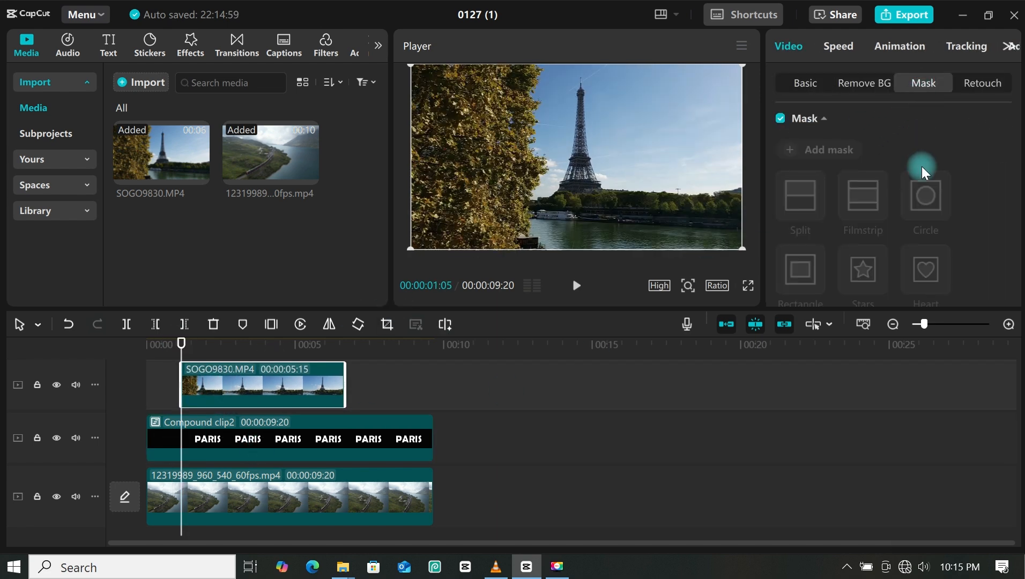
{"action": "left_click", "coordinate": [810, 151]}
{"action": "left_click", "coordinate": [923, 195]}
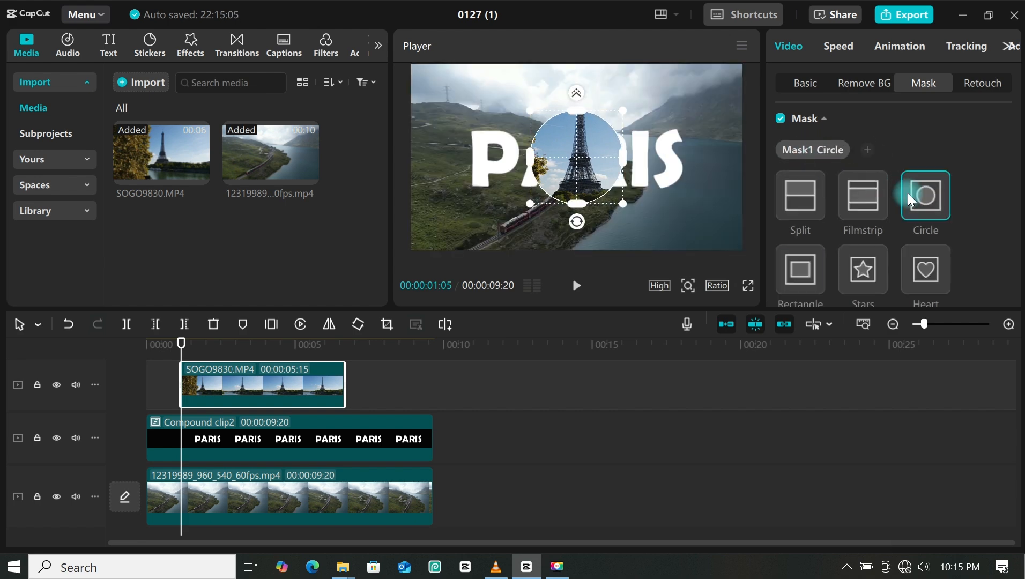
{"action": "left_click_drag", "start_coordinate": [623, 203], "coordinate": [616, 162]}
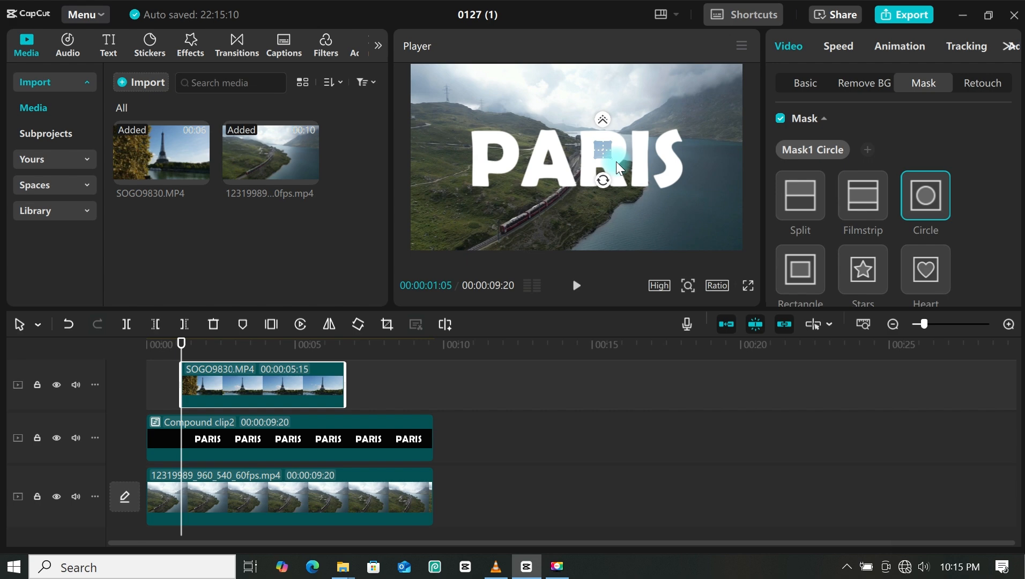
Move SOGO9830.MP4 beneath the compound clip and keyframe its mask settings at 00:00:01:05.
{"action": "left_click_drag", "start_coordinate": [268, 396], "coordinate": [271, 455]}
{"action": "scroll", "coordinate": [897, 171], "scroll_direction": "down", "scroll_amount": 5}
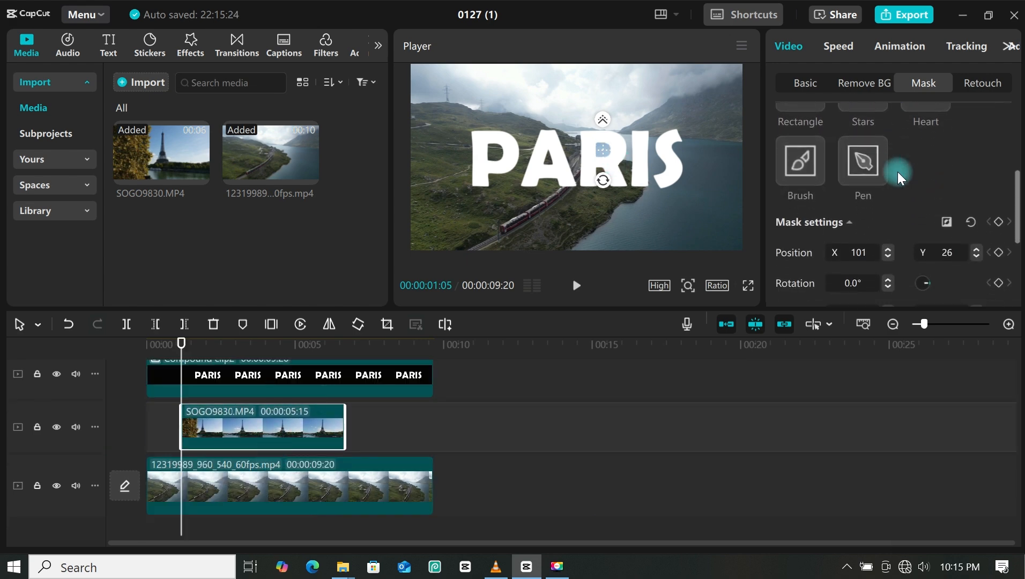
{"action": "left_click", "coordinate": [997, 182]}
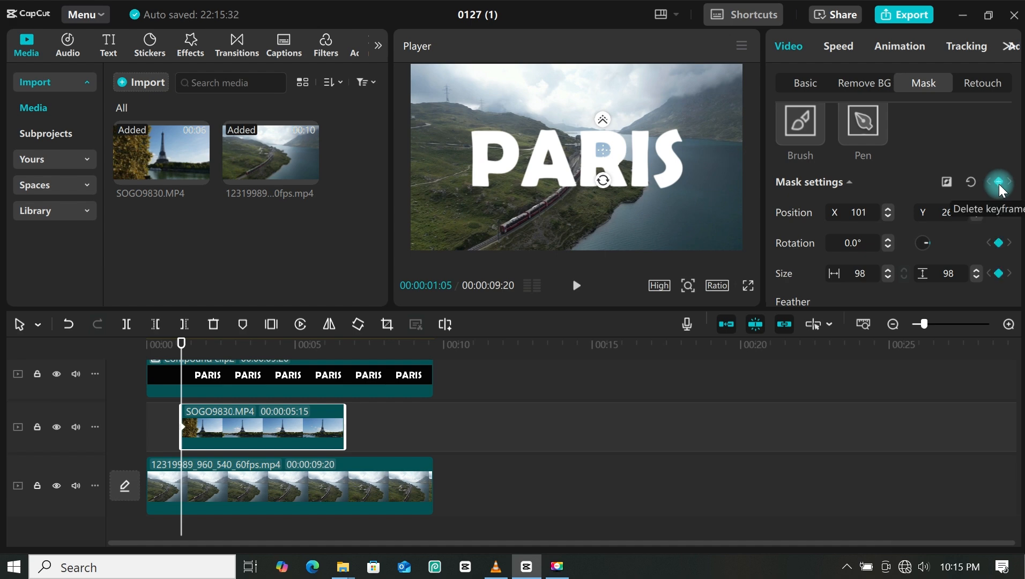
At the ending zoom keyframe, 00:00:02:15, enlarge the circle mask until SOGO9830.MP4 fills the frame, and play back the result.
{"action": "left_click", "coordinate": [196, 368]}
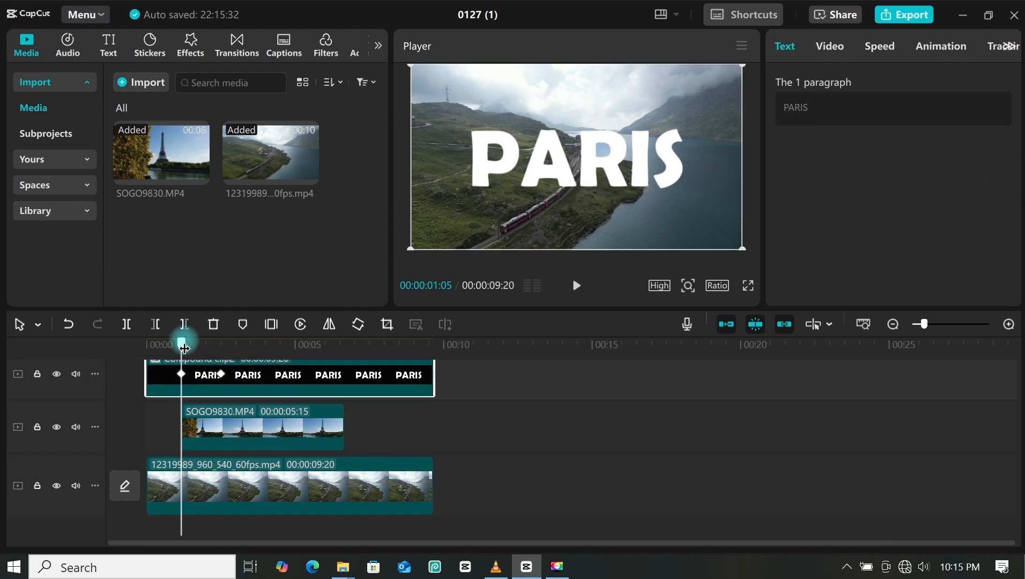
{"action": "left_click_drag", "start_coordinate": [184, 349], "coordinate": [221, 347]}
{"action": "left_click", "coordinate": [225, 422]}
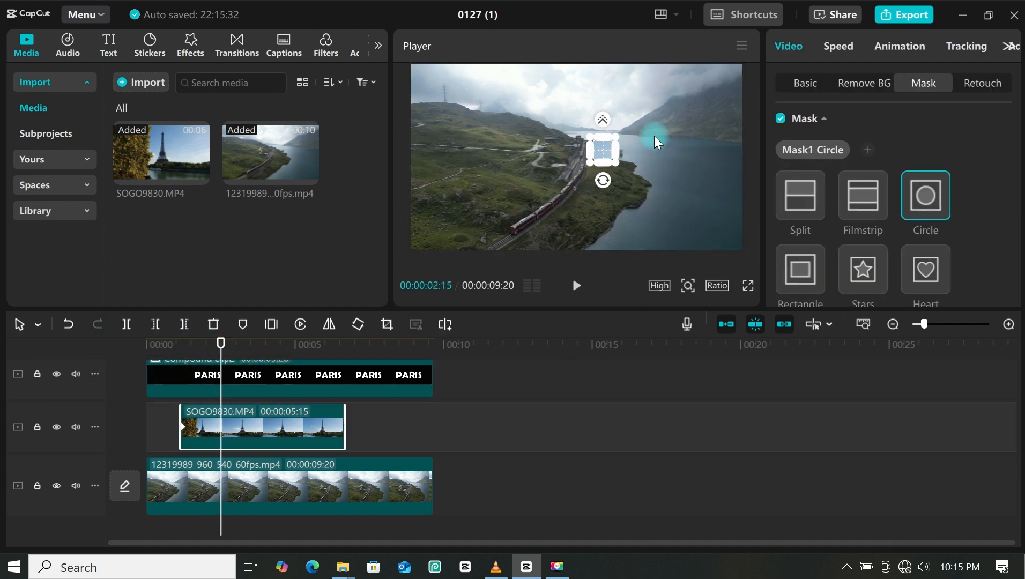
{"action": "left_click_drag", "start_coordinate": [616, 137], "coordinate": [919, 103]}
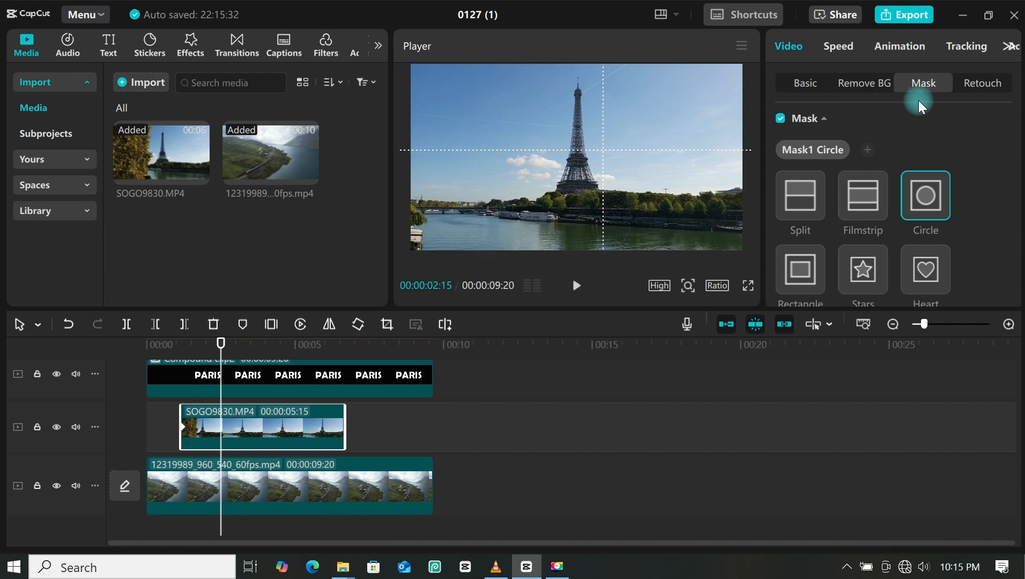
{"action": "key", "text": "space"}
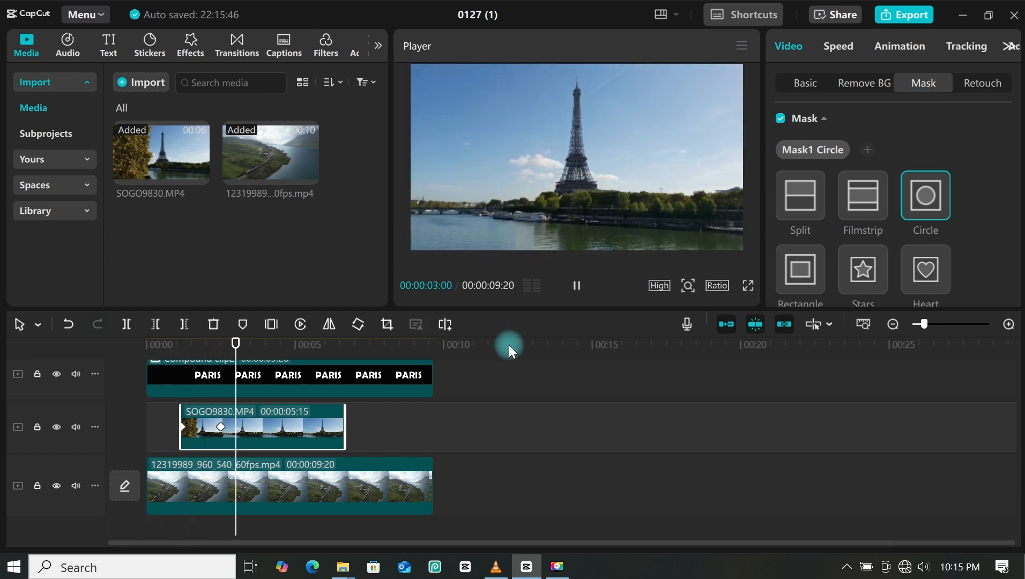
Keyframe the opacity of SOGO9830.MP4 at 6% at 00:00:01:05 and 100% at 00:00:01:29.
{"action": "left_click", "coordinate": [183, 346]}
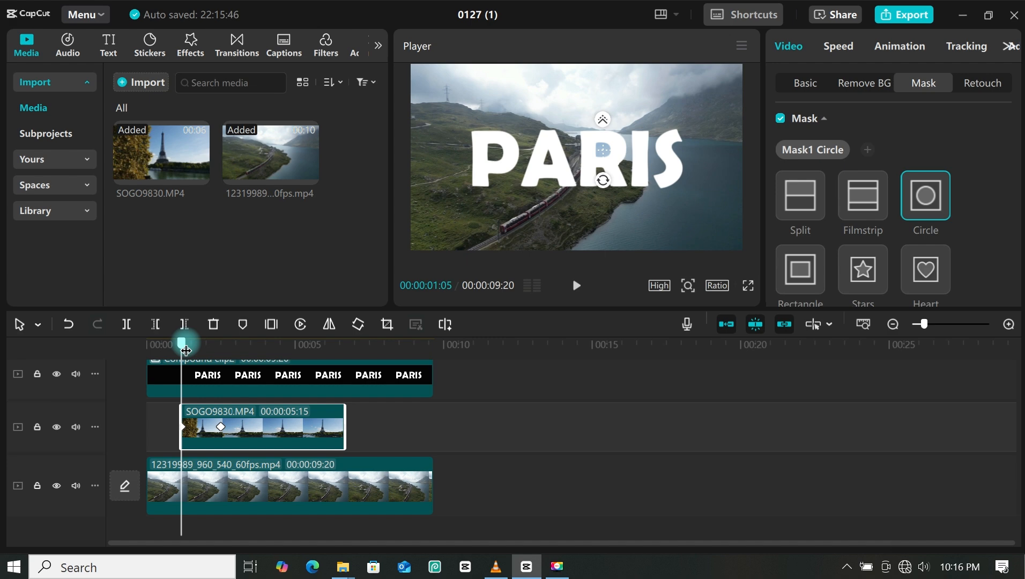
{"action": "scroll", "coordinate": [874, 236], "scroll_direction": "down", "scroll_amount": 5}
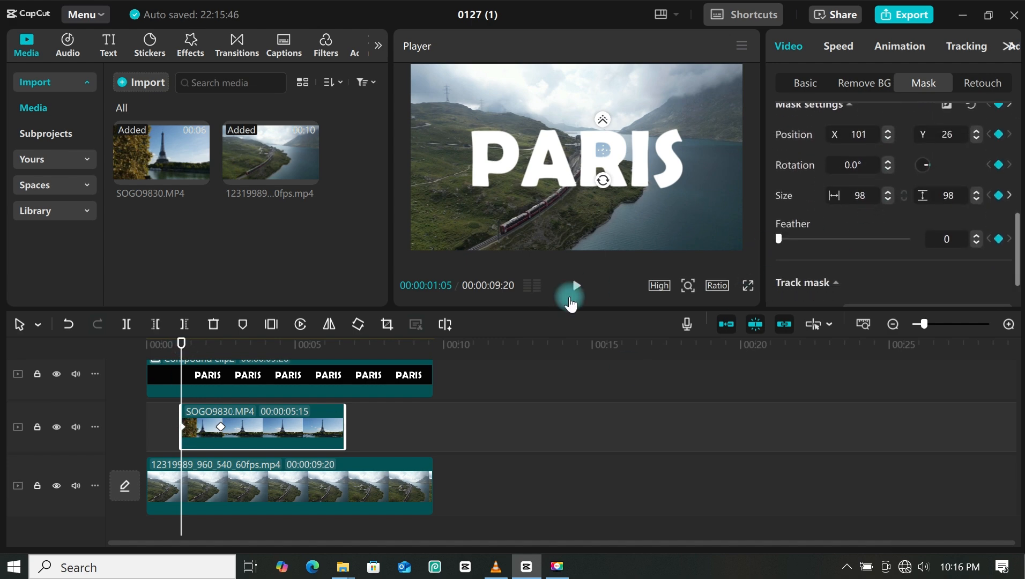
{"action": "left_click", "coordinate": [800, 83]}
{"action": "scroll", "coordinate": [828, 219], "scroll_direction": "down", "scroll_amount": 5}
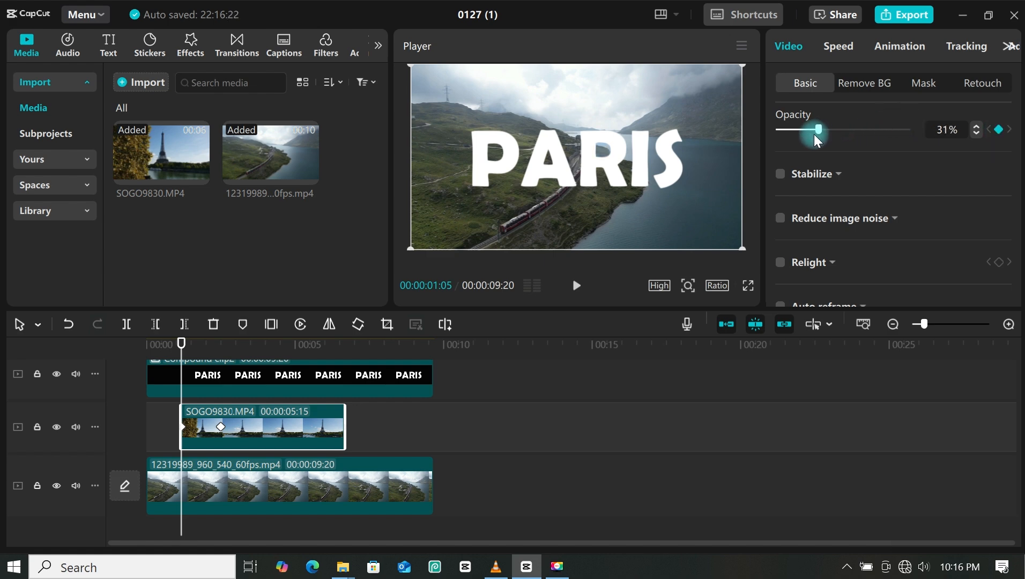
{"action": "left_click_drag", "start_coordinate": [183, 346], "coordinate": [205, 357]}
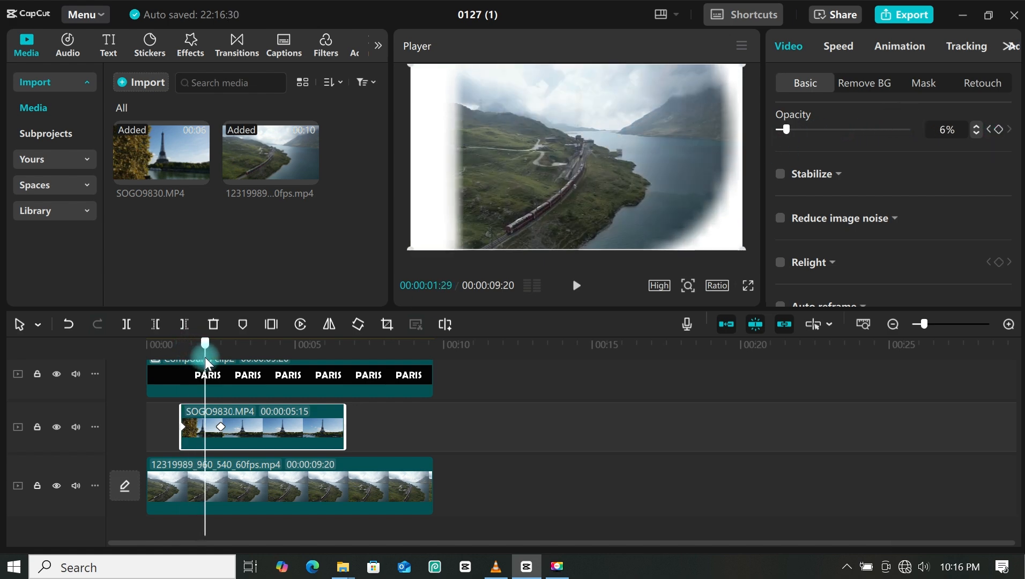
{"action": "left_click_drag", "start_coordinate": [832, 134], "coordinate": [919, 132]}
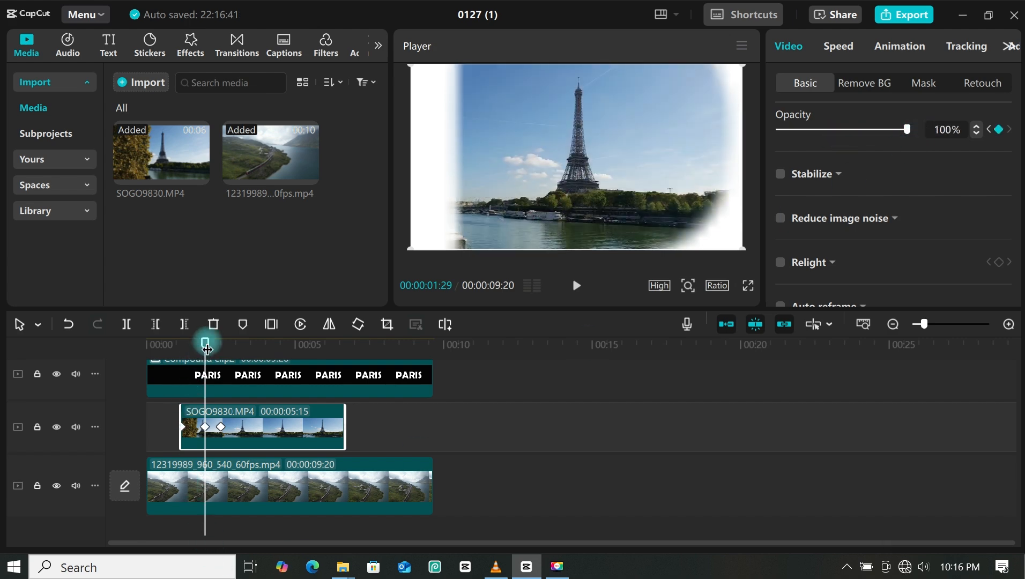
Play back the transition from the start and shift the full-opacity keyframe on SOGO9830.MP4 slightly later.
{"action": "left_click_drag", "start_coordinate": [207, 349], "coordinate": [67, 366]}
{"action": "key", "text": "space"}
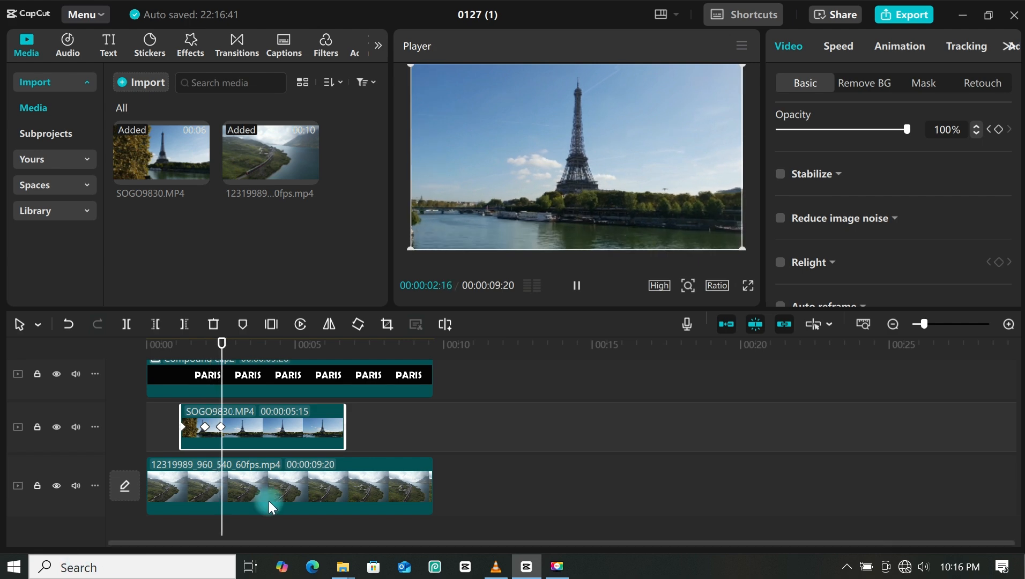
{"action": "key", "text": "space"}
{"action": "left_click_drag", "start_coordinate": [253, 347], "coordinate": [186, 355]}
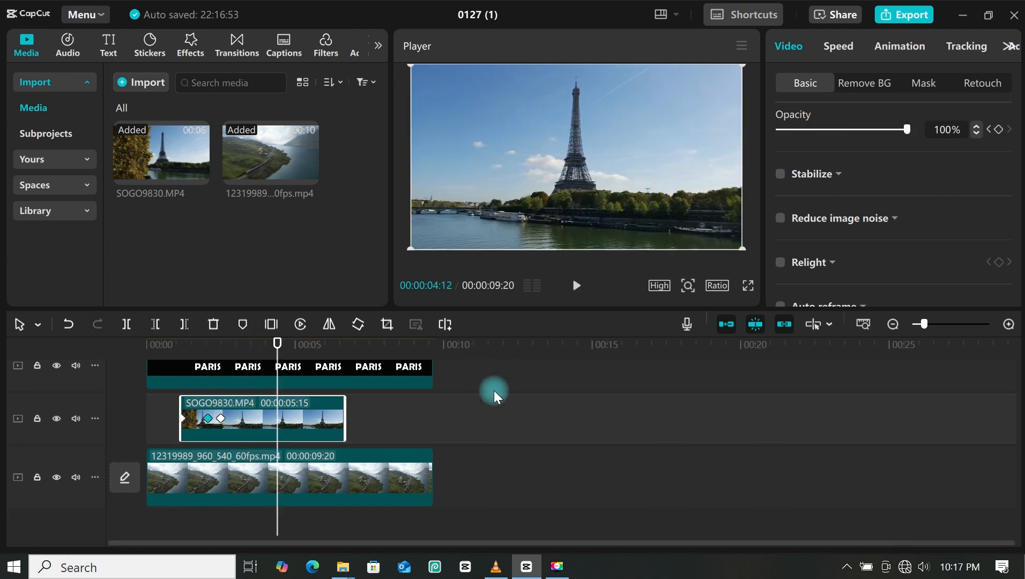
Select all clips and trim off everything after the end of SOGO9830.MP4 at 00:00:06:20.
{"action": "left_click_drag", "start_coordinate": [504, 371], "coordinate": [270, 535]}
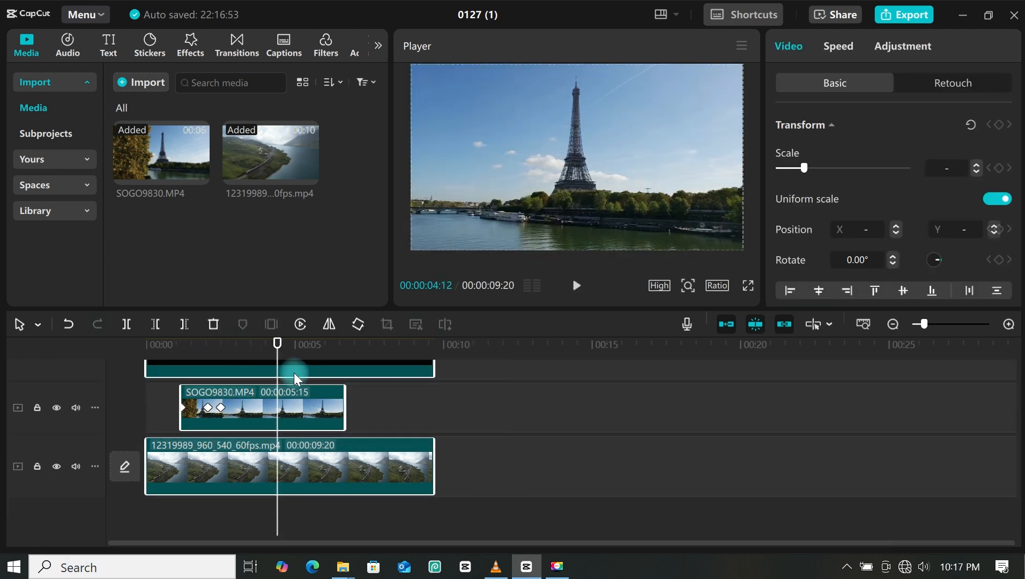
{"action": "left_click", "coordinate": [344, 345]}
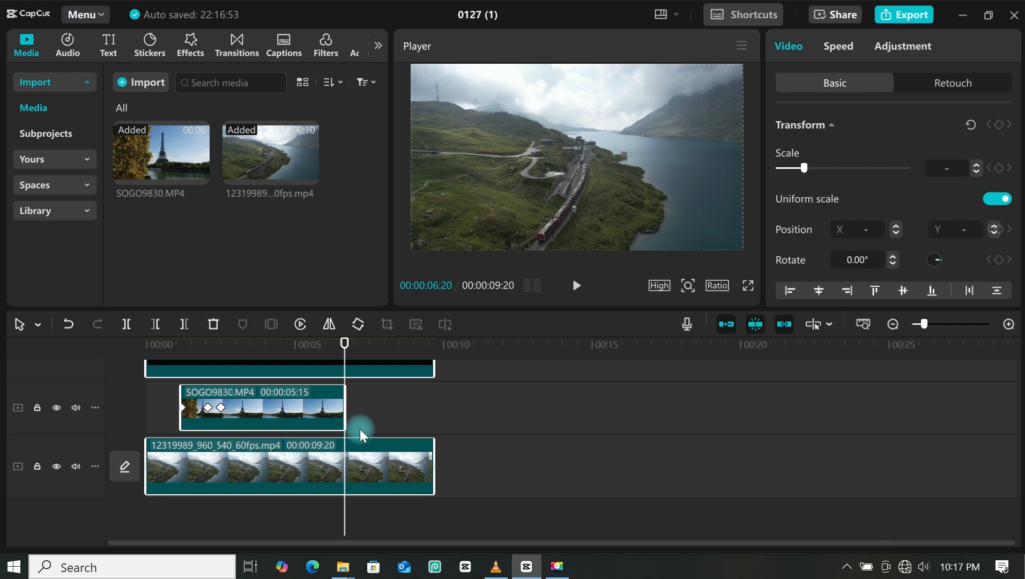
{"action": "key", "text": "w"}
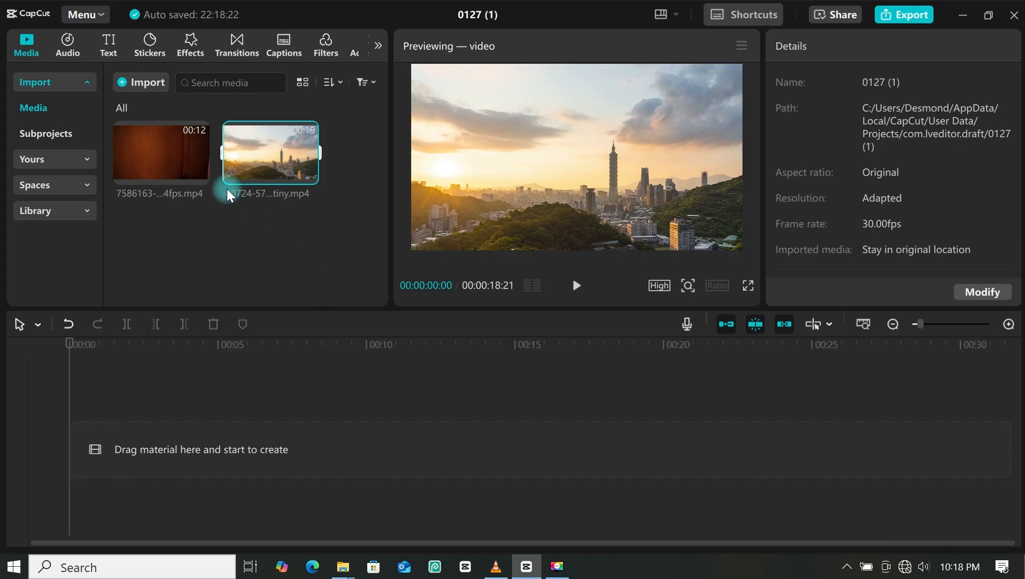
{"action": "left_click_drag", "start_coordinate": [175, 159], "coordinate": [173, 431]}
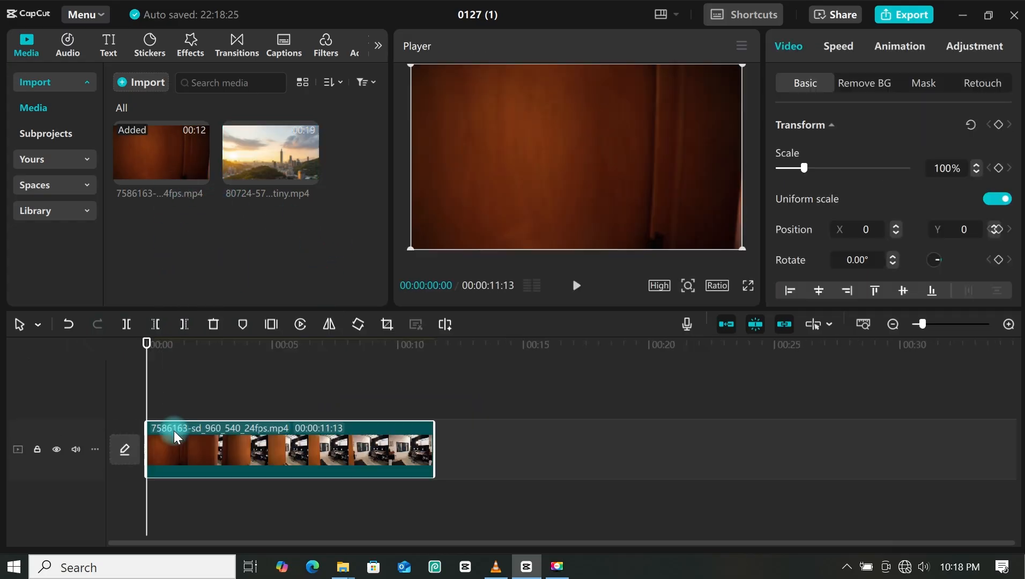
{"action": "left_click_drag", "start_coordinate": [273, 253], "coordinate": [148, 362]}
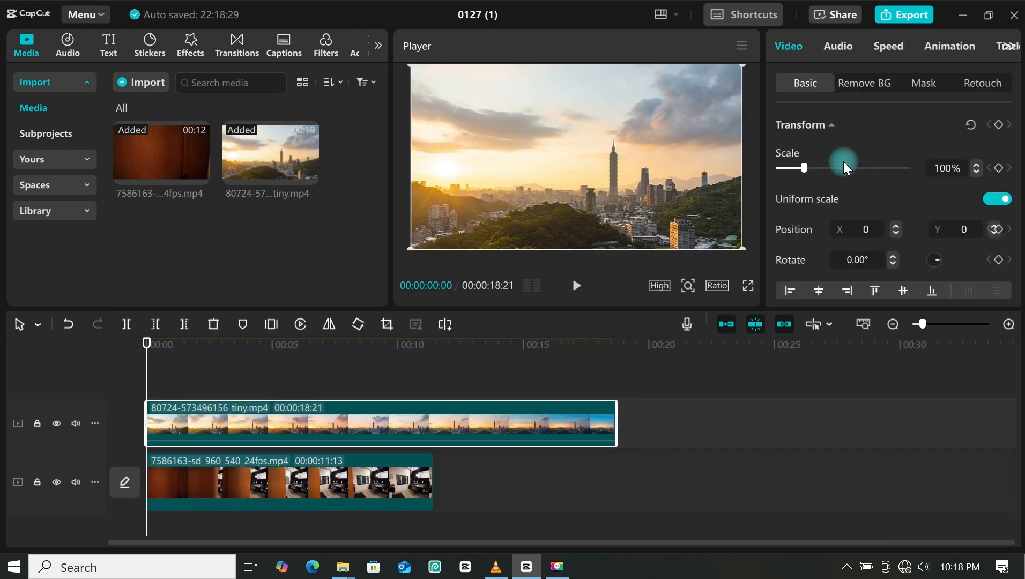
{"action": "left_click", "coordinate": [925, 83]}
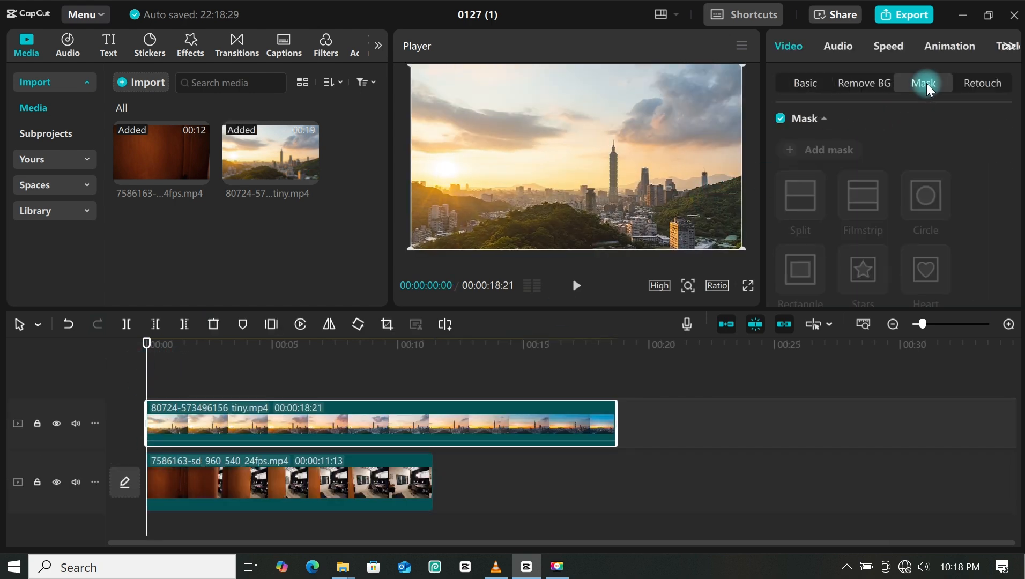
{"action": "left_click", "coordinate": [820, 151]}
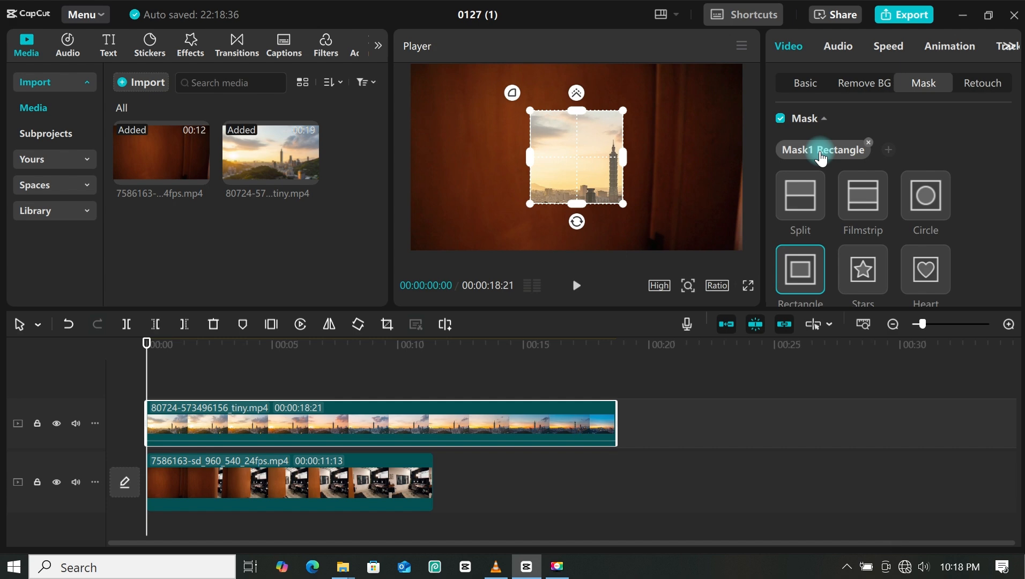
{"action": "left_click", "coordinate": [863, 203]}
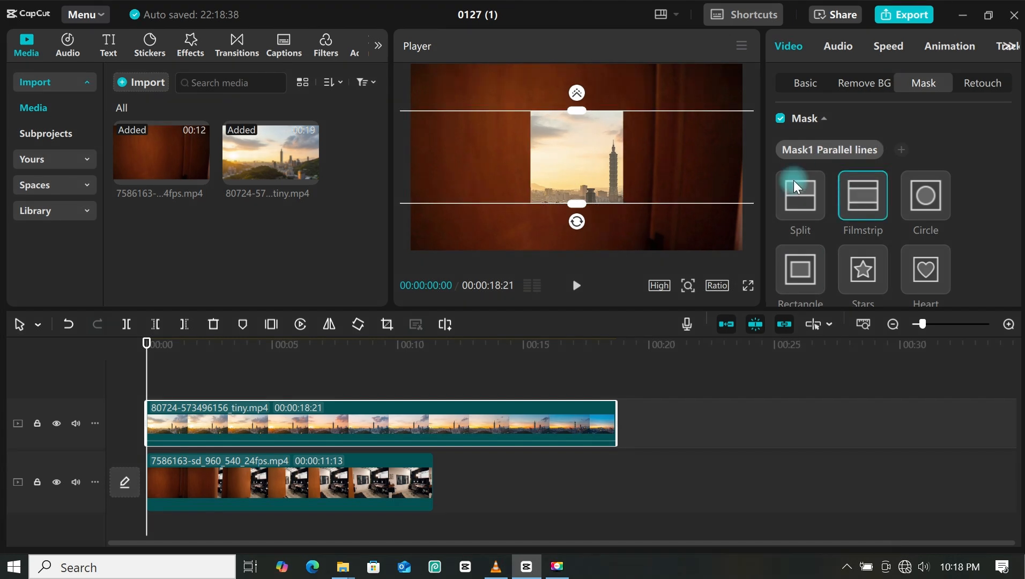
Rotate the Filmstrip mask to -88° and narrow it to size 1 along the door's edge at X 290, Y -47.
{"action": "left_click_drag", "start_coordinate": [577, 221], "coordinate": [672, 175]}
{"action": "scroll", "coordinate": [900, 188], "scroll_direction": "down", "scroll_amount": 5}
{"action": "left_click", "coordinate": [890, 238]}
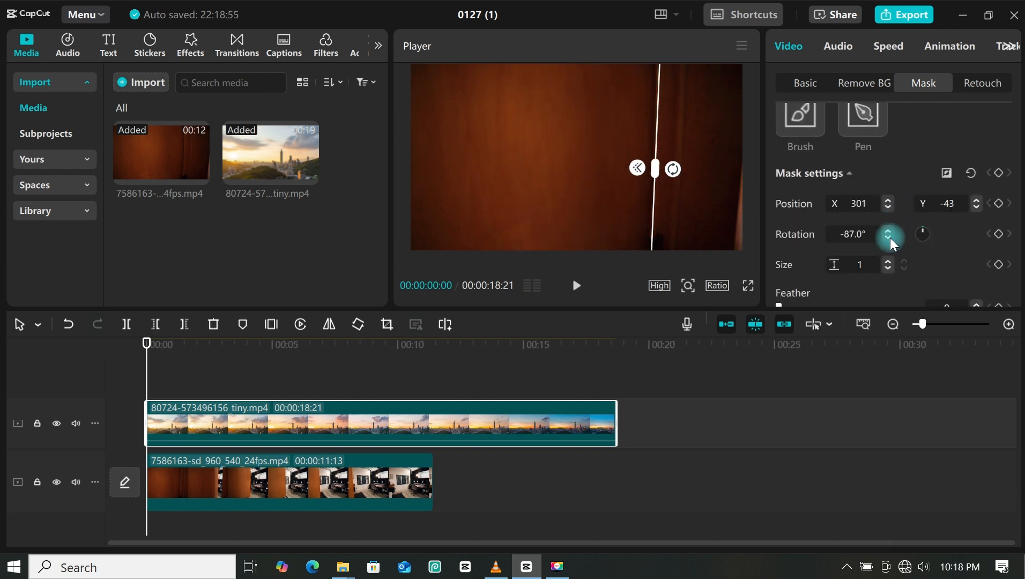
{"action": "left_click", "coordinate": [889, 238]}
{"action": "left_click", "coordinate": [865, 324]}
{"action": "scroll", "coordinate": [918, 219], "scroll_direction": "up", "scroll_amount": 3}
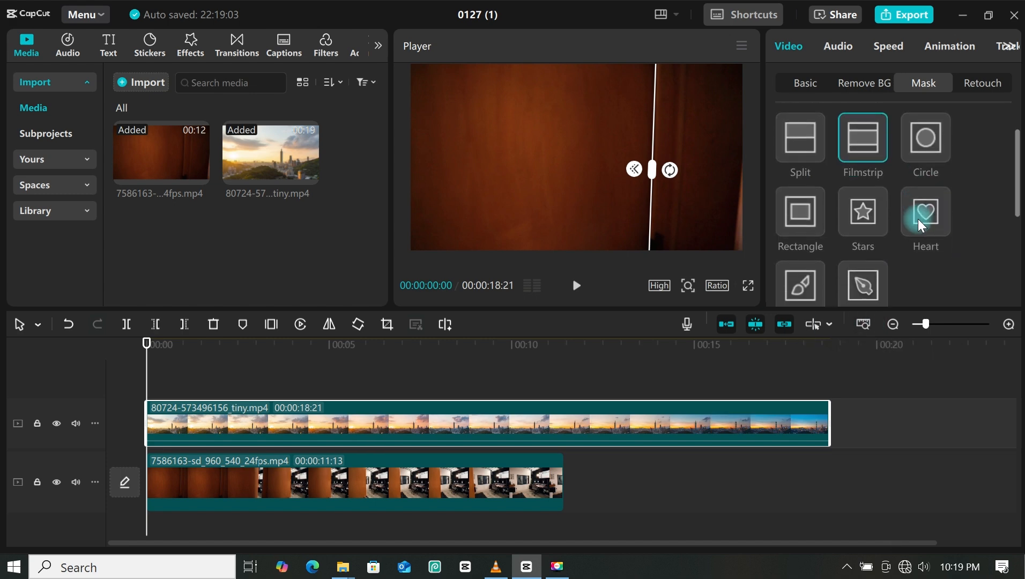
{"action": "scroll", "coordinate": [920, 222], "scroll_direction": "down", "scroll_amount": 2}
{"action": "scroll", "coordinate": [919, 224], "scroll_direction": "down", "scroll_amount": 1}
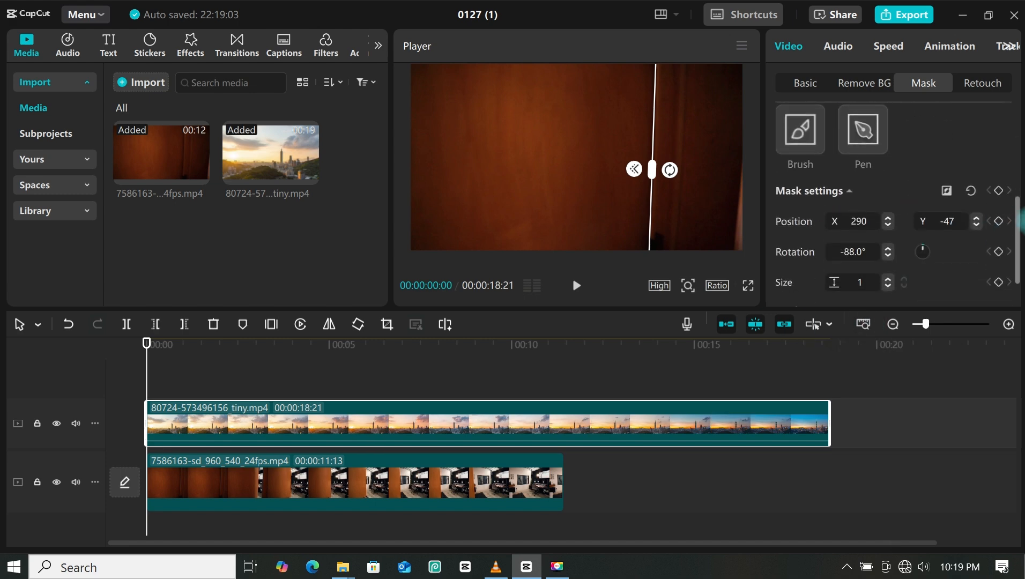
Keyframe all mask settings at 00:00:00:00 and realign the mask with the door's edge about half a second in.
{"action": "left_click", "coordinate": [998, 191]}
{"action": "left_click_drag", "start_coordinate": [147, 370], "coordinate": [166, 370]}
{"action": "left_click_drag", "start_coordinate": [650, 211], "coordinate": [649, 211]}
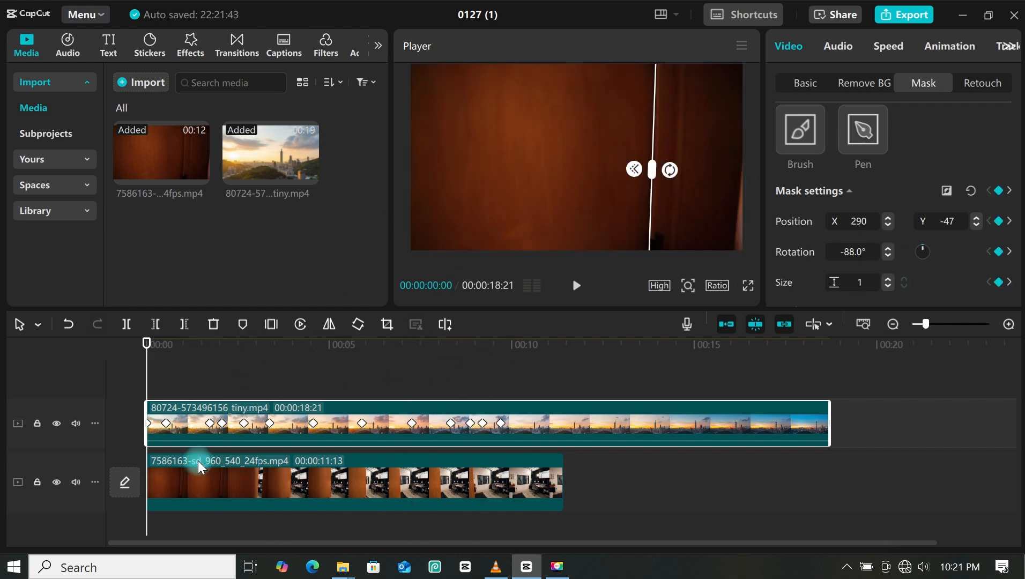
Play back and scrub through the door-opening mask animation to check how the city clip is revealed.
{"action": "left_click", "coordinate": [196, 461]}
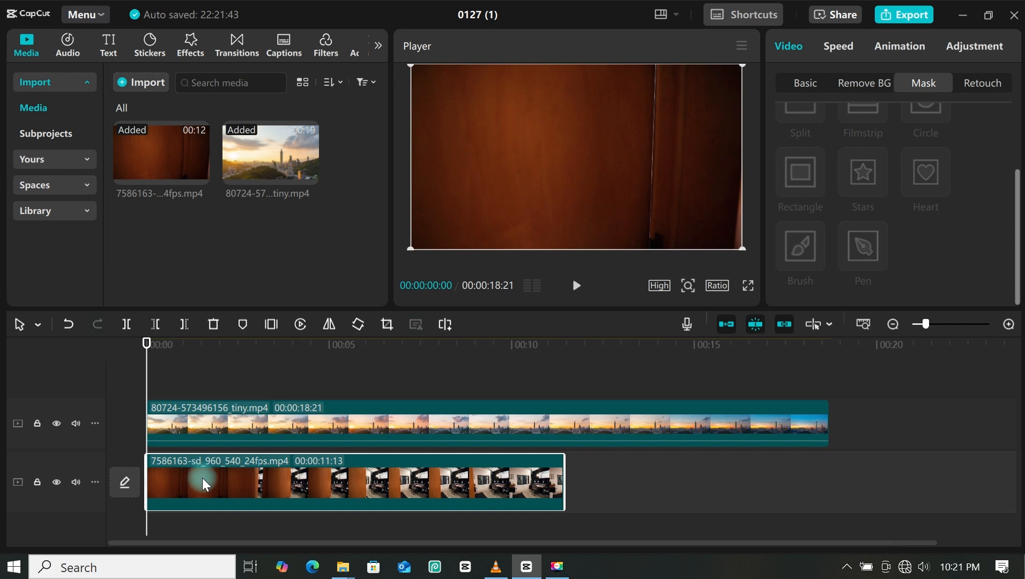
{"action": "key", "text": "space"}
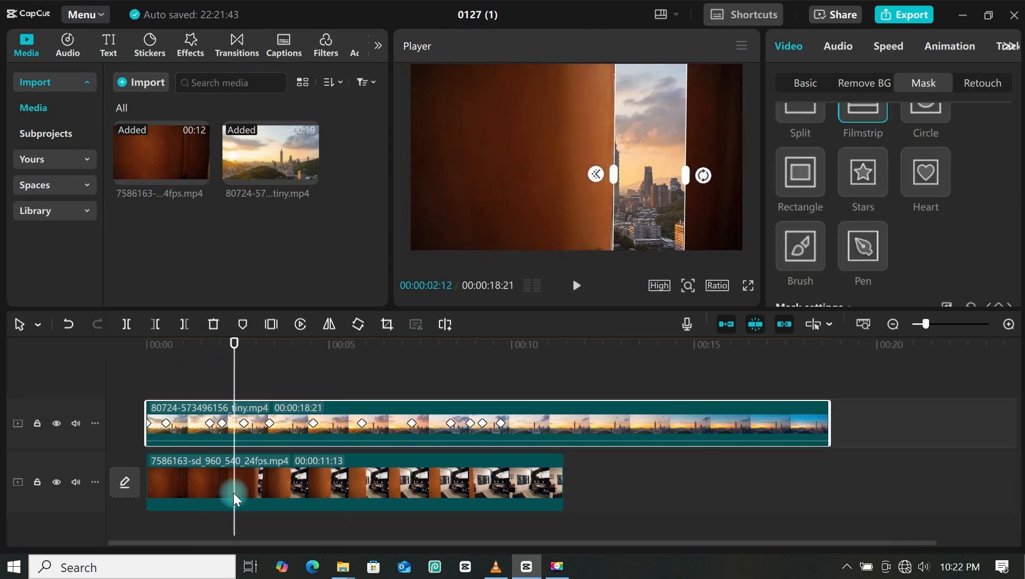
{"action": "left_click_drag", "start_coordinate": [234, 493], "coordinate": [256, 532]}
{"action": "left_click_drag", "start_coordinate": [269, 359], "coordinate": [361, 359]}
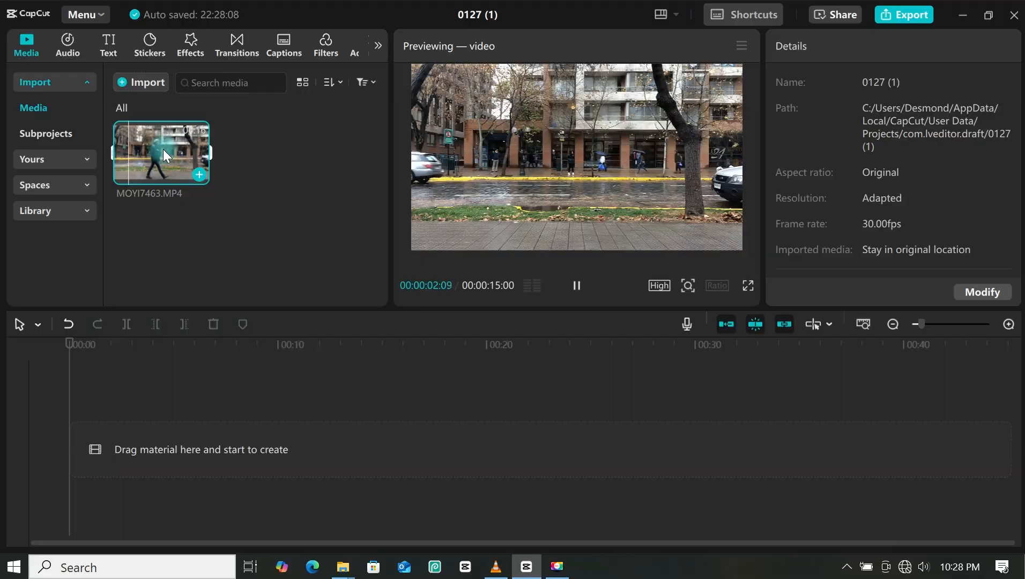
Place MOYI7463.MP4 on the empty timeline and trim its start and end to a length of 00:00:08:12.
{"action": "left_click_drag", "start_coordinate": [163, 149], "coordinate": [217, 425]}
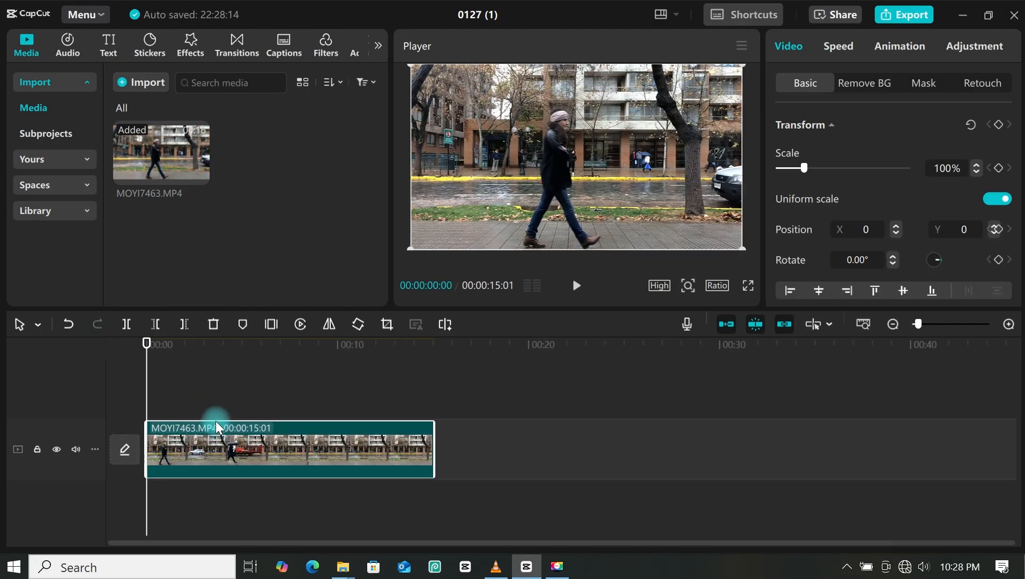
{"action": "left_click_drag", "start_coordinate": [146, 367], "coordinate": [115, 429]}
{"action": "key", "text": "q"}
{"action": "key", "text": "w"}
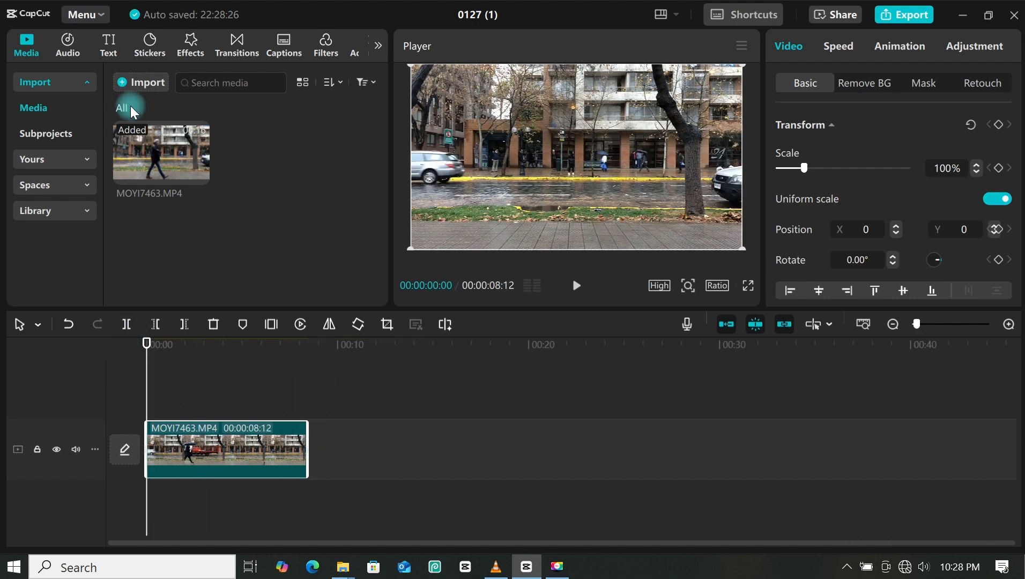
Add a default text above the clip, extend it to the clip's full length and change its wording to TEXT.
{"action": "left_click", "coordinate": [107, 43]}
{"action": "left_click", "coordinate": [172, 133]}
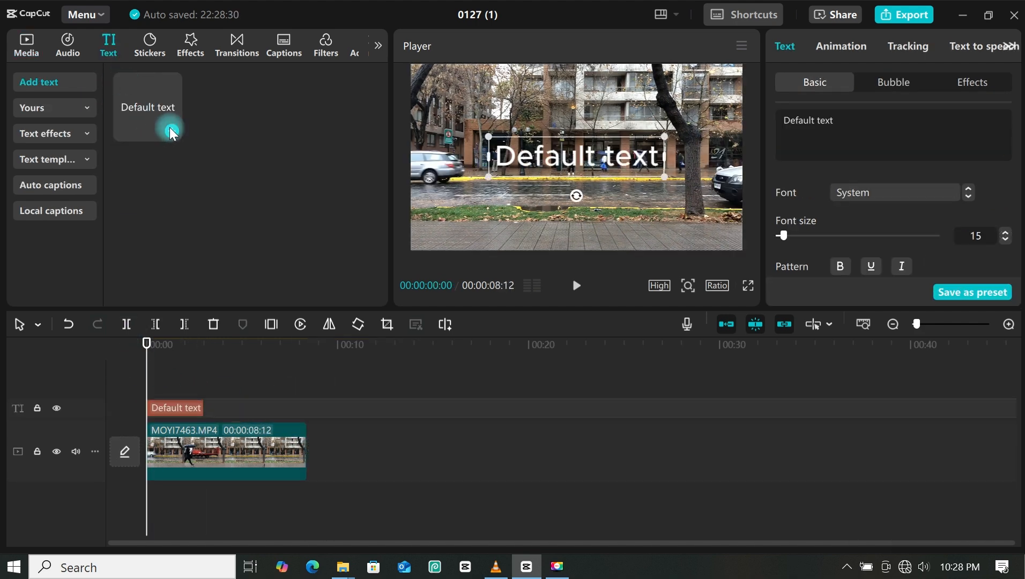
{"action": "left_click_drag", "start_coordinate": [203, 409], "coordinate": [298, 401]}
{"action": "left_click", "coordinate": [773, 90]}
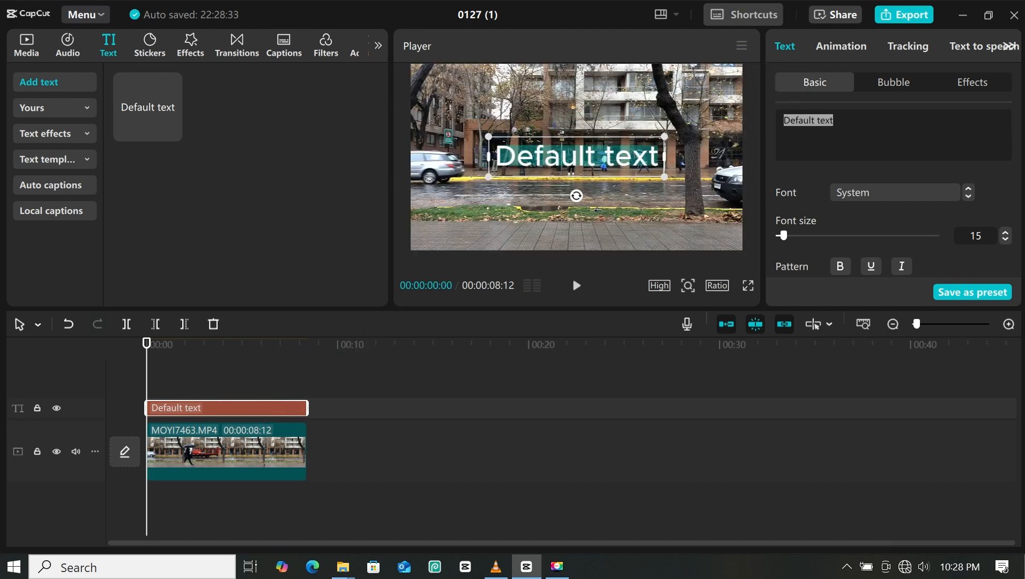
{"action": "type", "text": "TEXT"}
Give the text a tall, bold condensed font and enlarge it in the centre of the frame.
{"action": "left_click", "coordinate": [891, 196]}
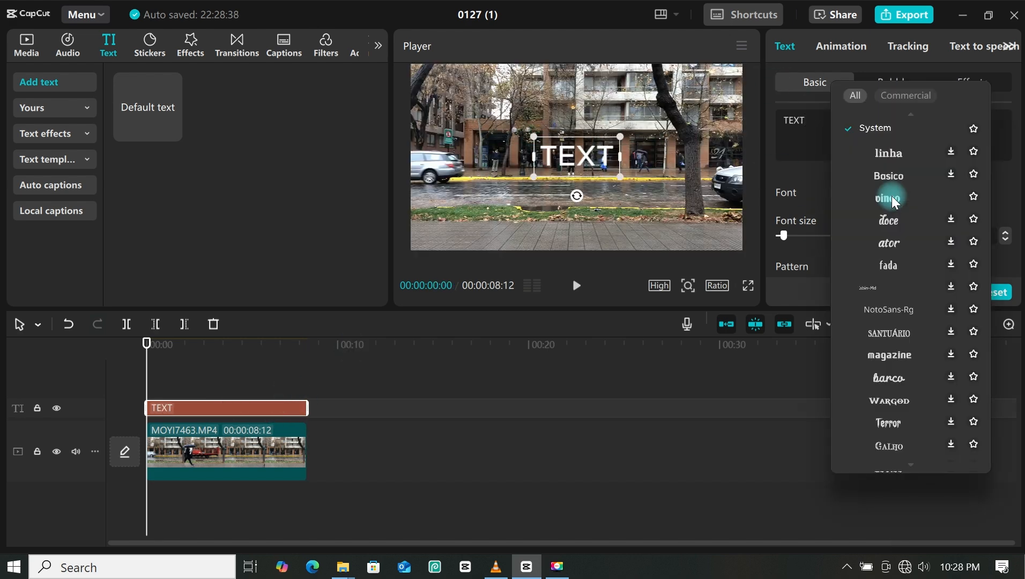
{"action": "left_click", "coordinate": [902, 203]}
{"action": "left_click_drag", "start_coordinate": [607, 137], "coordinate": [671, 98]}
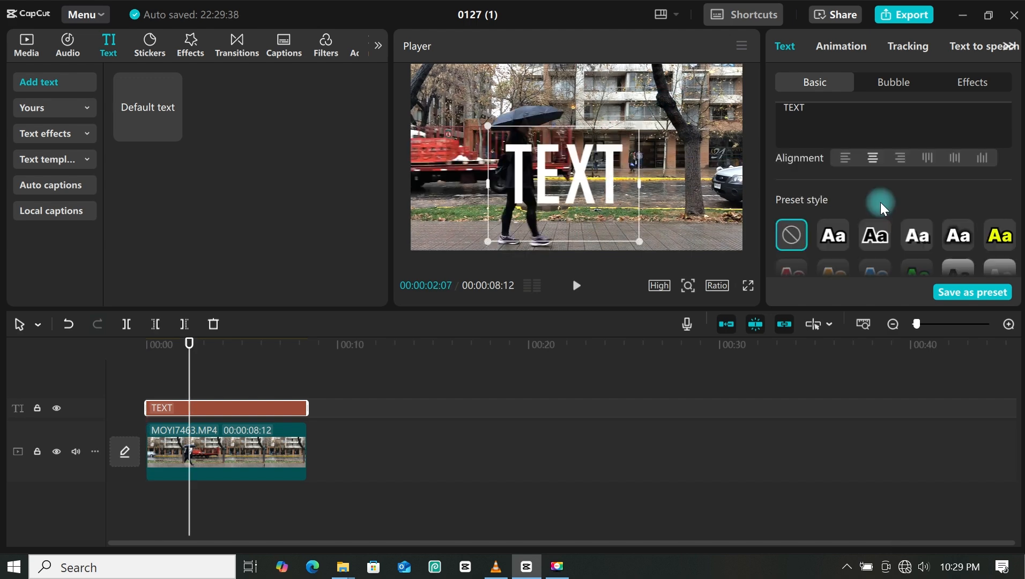
{"action": "scroll", "coordinate": [880, 202], "scroll_direction": "up", "scroll_amount": 4}
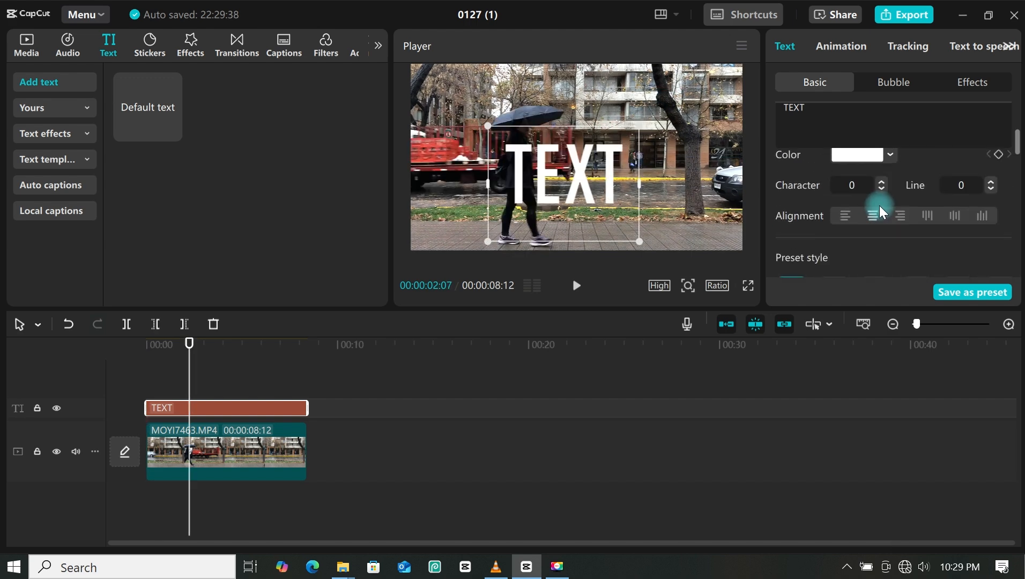
Duplicate MOYI7463.MP4 onto a track above the text, apply automatic background removal to the copy and check the result along the timeline.
{"action": "left_click", "coordinate": [211, 450]}
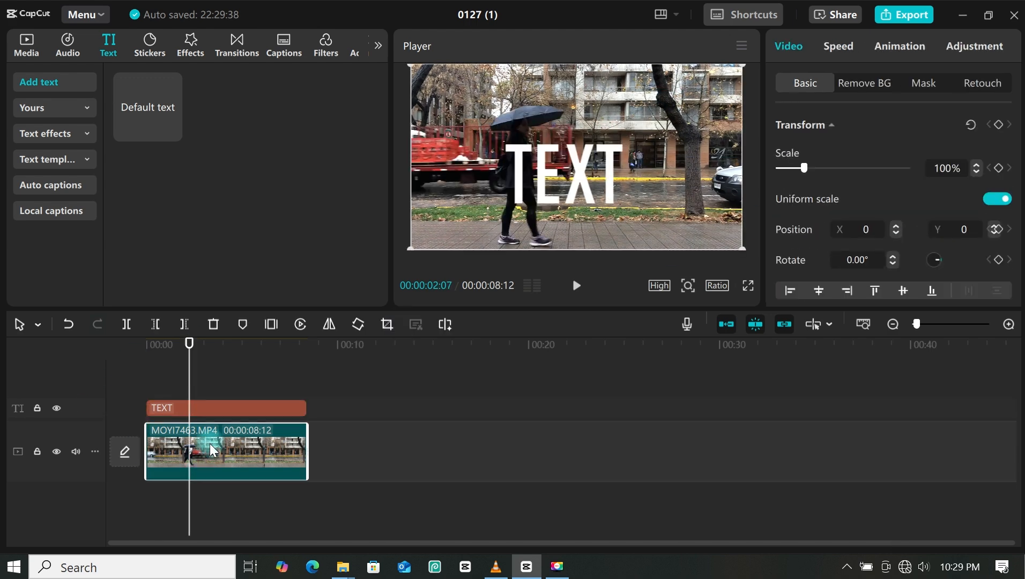
{"action": "left_click_drag", "start_coordinate": [214, 433], "coordinate": [202, 367]}
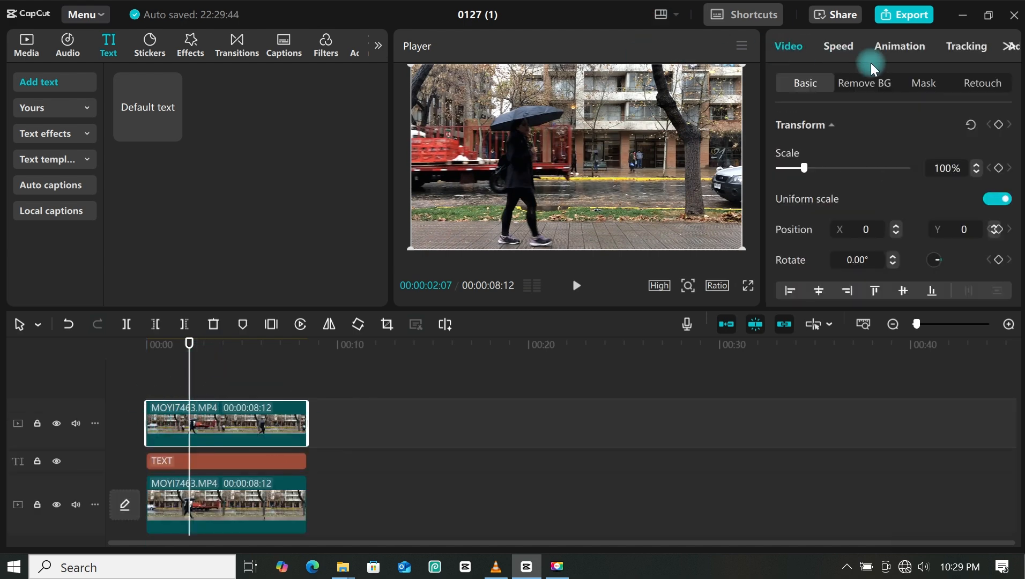
{"action": "left_click", "coordinate": [871, 76]}
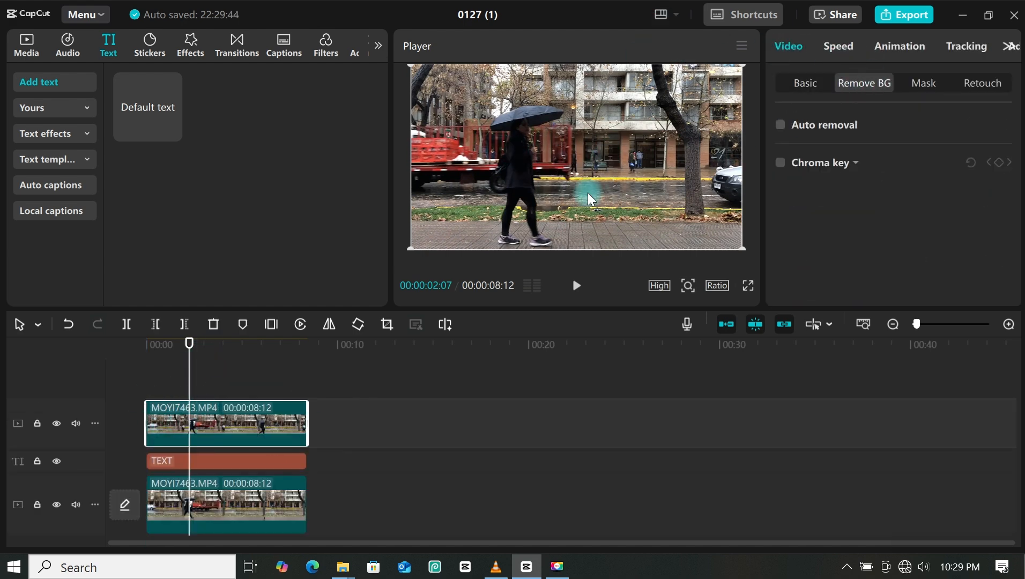
{"action": "left_click", "coordinate": [781, 127]}
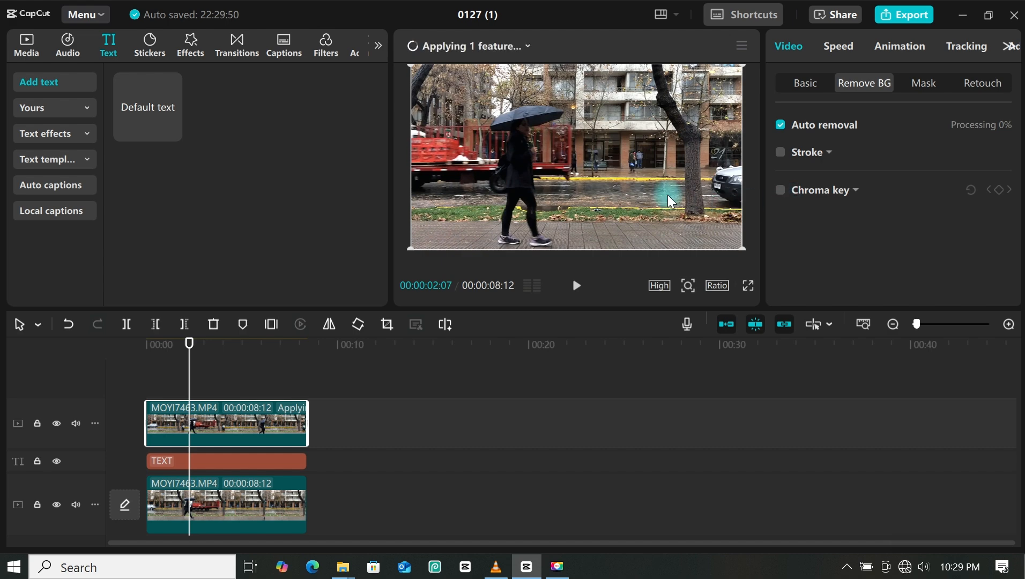
{"action": "left_click", "coordinate": [181, 371]}
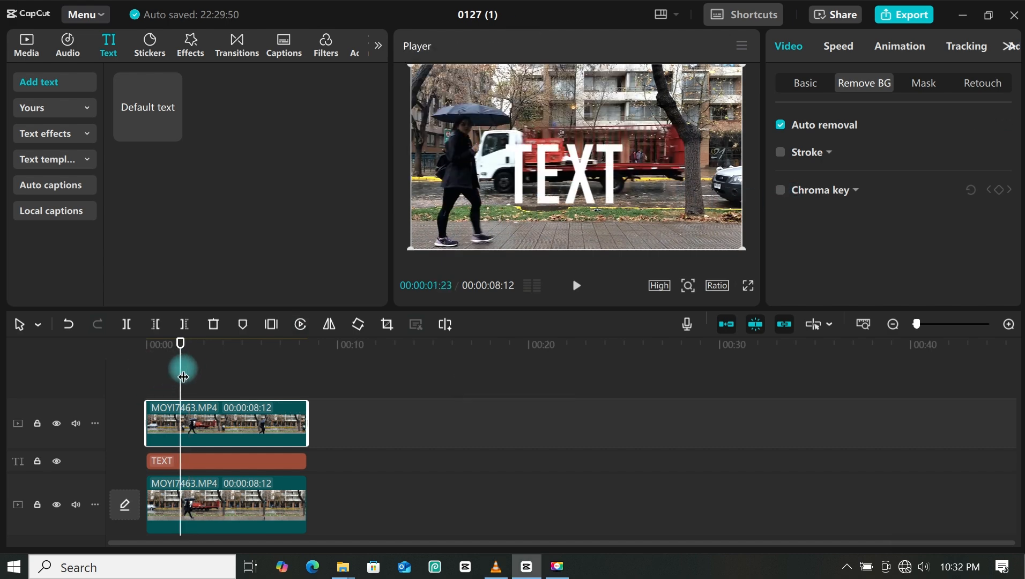
{"action": "left_click_drag", "start_coordinate": [183, 377], "coordinate": [224, 375]}
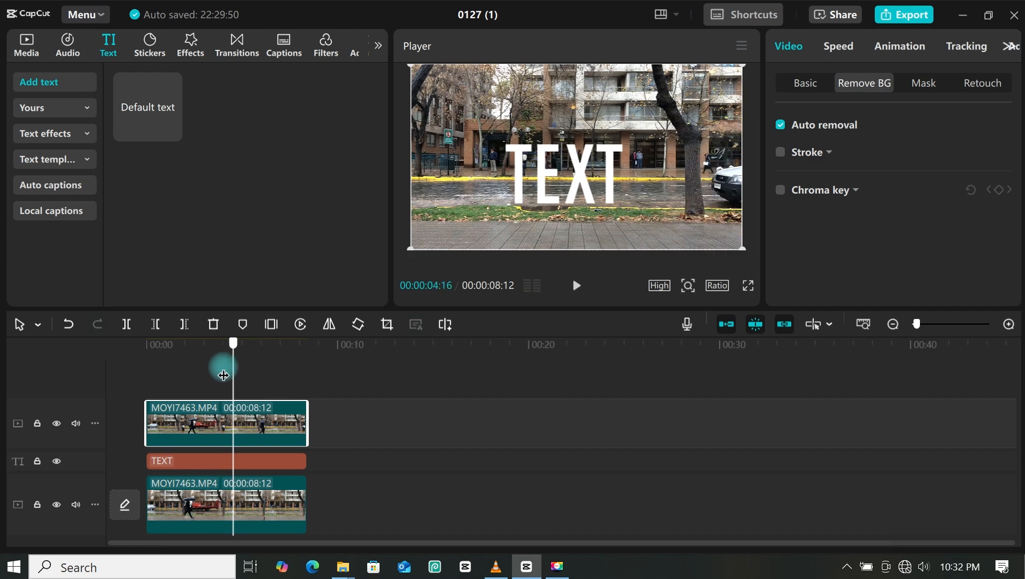
Change the colour of the TEXT title to bright yellow, F2FF00.
{"action": "left_click", "coordinate": [192, 461]}
{"action": "scroll", "coordinate": [844, 163], "scroll_direction": "down", "scroll_amount": 1}
{"action": "left_click", "coordinate": [857, 225]}
{"action": "left_click", "coordinate": [974, 248]}
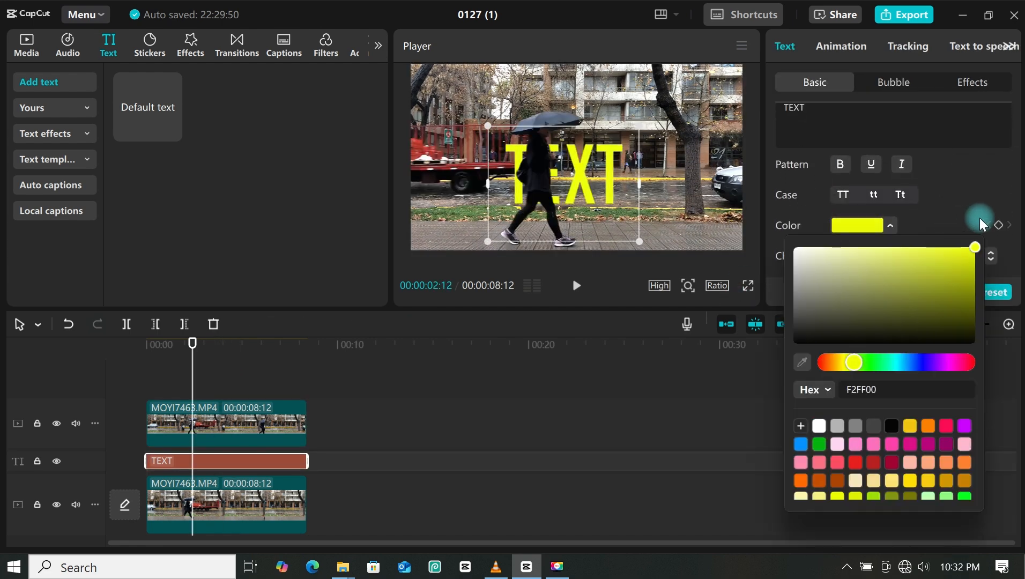
Convert the yellow TEXT title into a compound clip.
{"action": "left_click", "coordinate": [182, 459]}
{"action": "right_click", "coordinate": [200, 459]}
{"action": "left_click", "coordinate": [282, 374]}
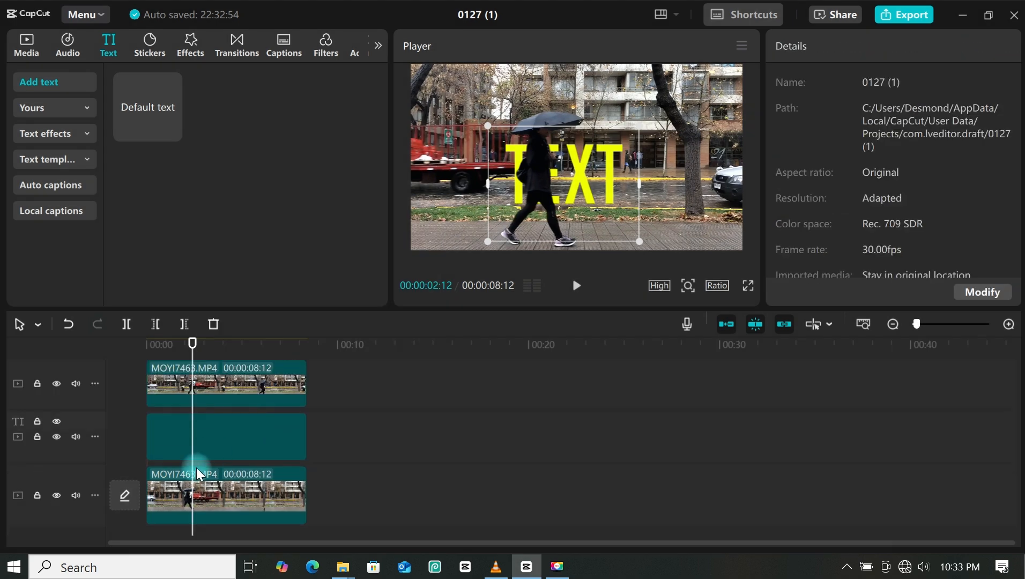
{"action": "left_click", "coordinate": [196, 462]}
Add a Split mask to the TEXT compound clip at 00:00:02:07, where the walker reaches the first letter.
{"action": "left_click", "coordinate": [137, 344]}
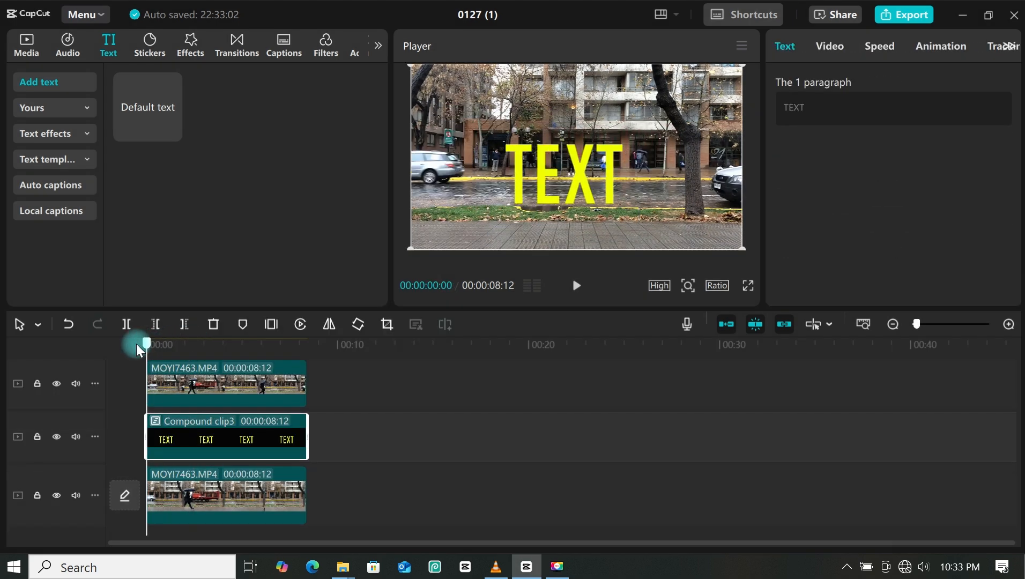
{"action": "left_click_drag", "start_coordinate": [137, 344], "coordinate": [189, 372]}
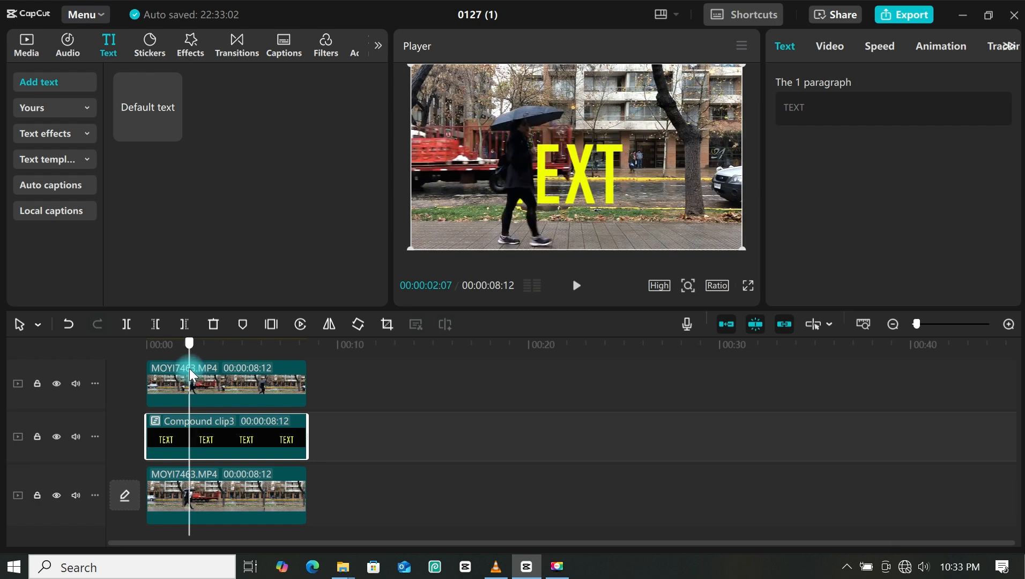
{"action": "left_click", "coordinate": [829, 46]}
{"action": "left_click", "coordinate": [924, 83]}
{"action": "left_click", "coordinate": [928, 189]}
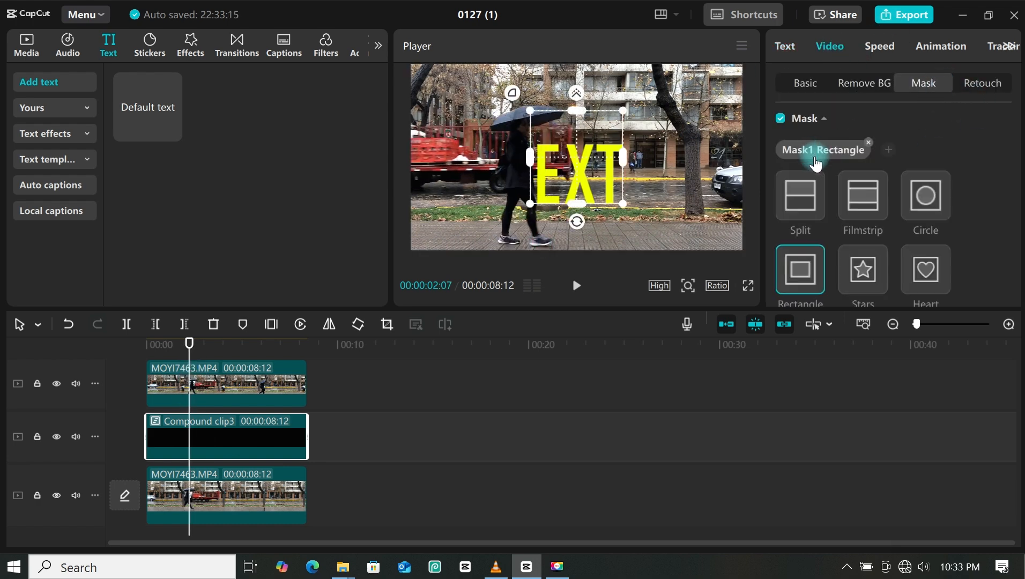
{"action": "left_click", "coordinate": [798, 203]}
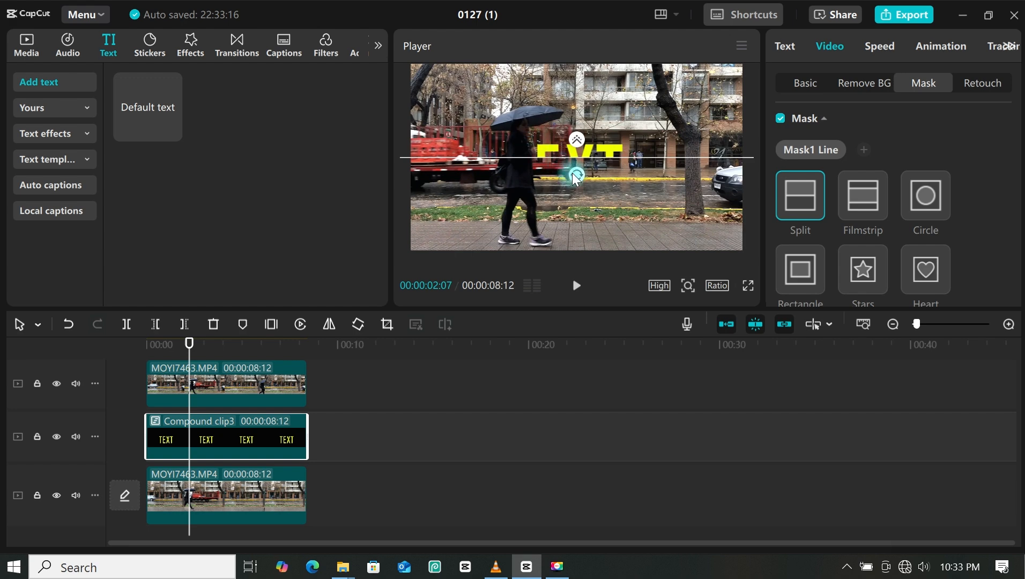
Rotate the Split mask to -77°, place it behind the walker at X -431, Y 158, and keyframe its settings at 00:00:02:07.
{"action": "left_click_drag", "start_coordinate": [574, 178], "coordinate": [529, 176]}
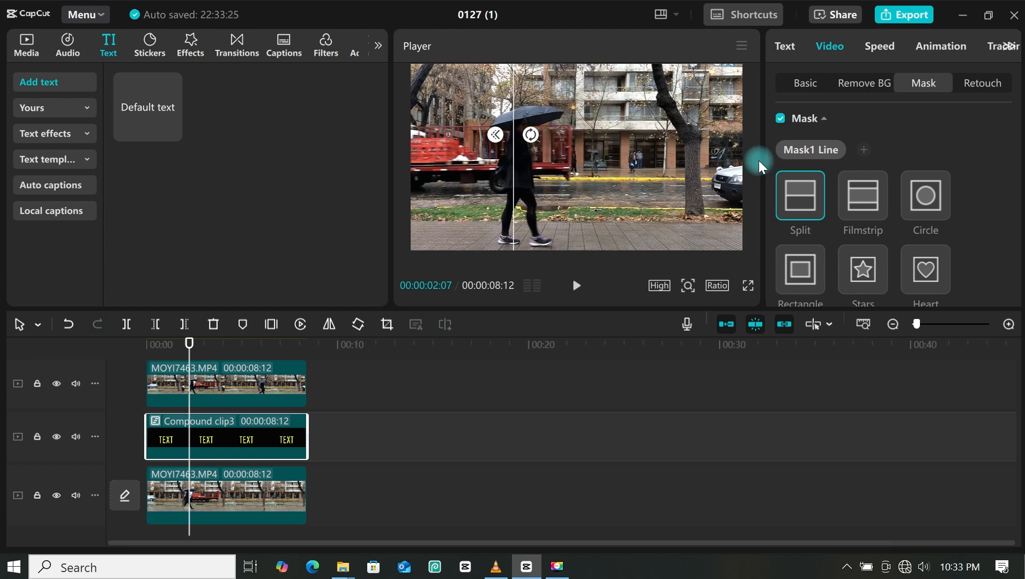
{"action": "scroll", "coordinate": [863, 212], "scroll_direction": "down", "scroll_amount": 5}
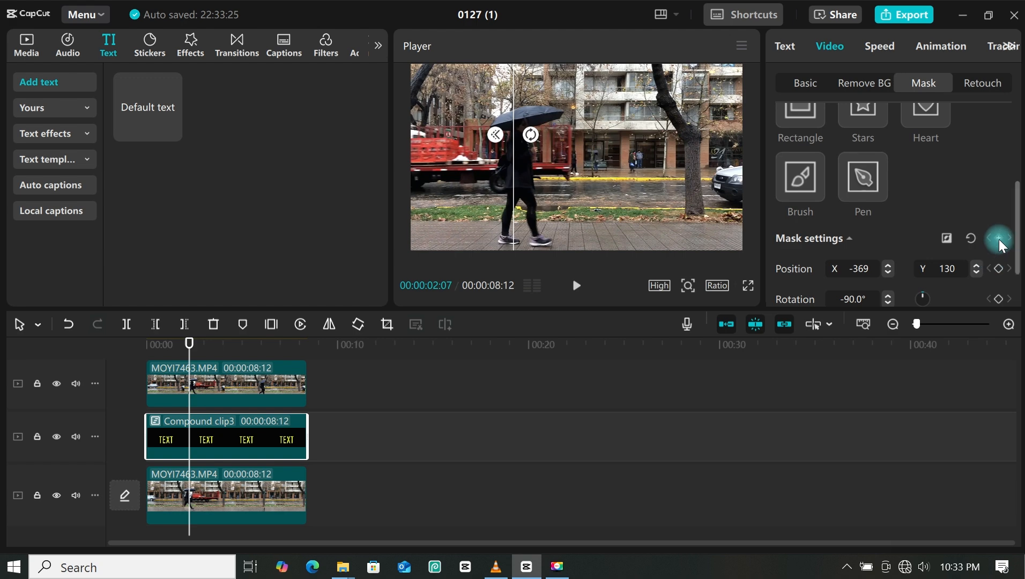
{"action": "left_click", "coordinate": [999, 238]}
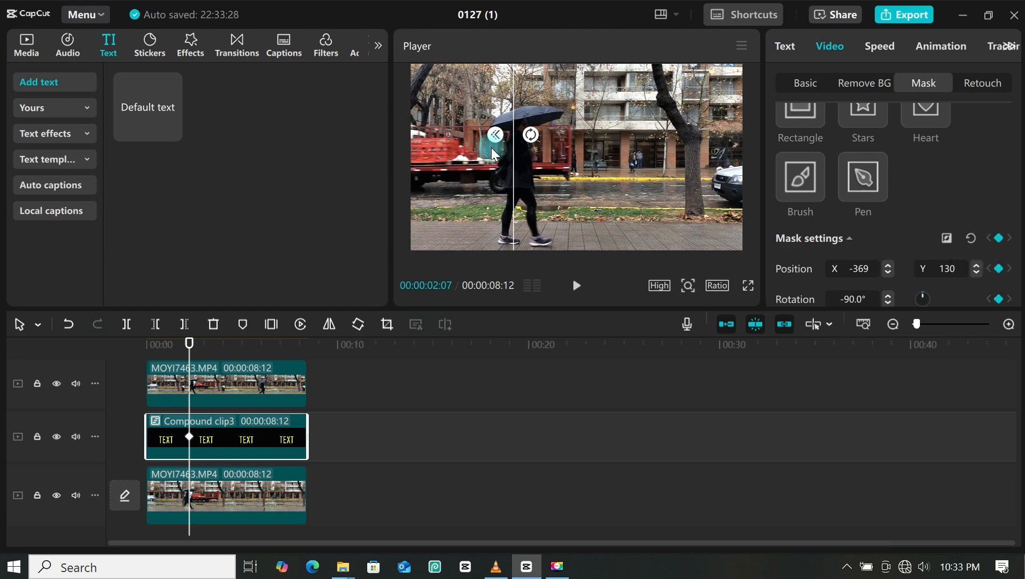
{"action": "left_click_drag", "start_coordinate": [510, 187], "coordinate": [499, 182]}
{"action": "left_click_drag", "start_coordinate": [189, 343], "coordinate": [190, 344]}
{"action": "left_click_drag", "start_coordinate": [520, 125], "coordinate": [521, 130]}
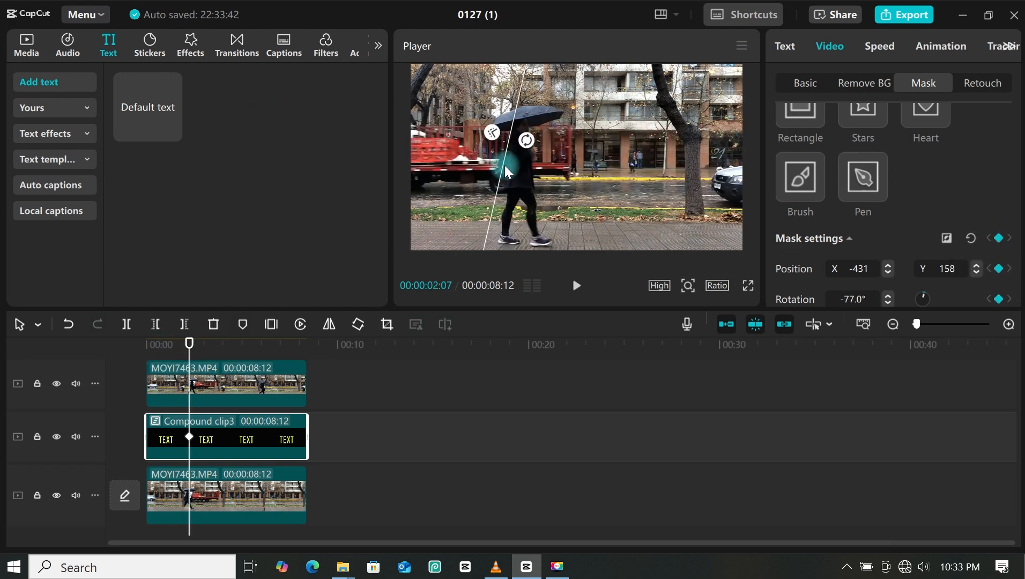
Advance about 11 frames, move the mask line to the walker's new position and rotate it to -94°.
{"action": "key", "text": "Right"}
{"action": "key", "text": "Right"}
{"action": "key", "text": "Right"}
{"action": "key", "text": "Right"}
{"action": "key", "text": "Right"}
{"action": "key", "text": "Right"}
{"action": "key", "text": "Right"}
{"action": "key", "text": "Right"}
{"action": "key", "text": "Right"}
{"action": "key", "text": "Right"}
{"action": "key", "text": "Right"}
{"action": "left_click_drag", "start_coordinate": [498, 182], "coordinate": [556, 196]}
{"action": "left_click_drag", "start_coordinate": [583, 154], "coordinate": [584, 148]}
Advance to 00:00:03:02 and move the mask line to X -58, Y 43 to follow the walker across the text.
{"action": "key", "text": "Right"}
{"action": "key", "text": "Right"}
{"action": "key", "text": "Right"}
{"action": "key", "text": "Right"}
{"action": "key", "text": "Right"}
{"action": "key", "text": "Right"}
{"action": "key", "text": "Right"}
{"action": "key", "text": "Right"}
{"action": "key", "text": "Right"}
{"action": "key", "text": "Right"}
{"action": "key", "text": "Right"}
{"action": "key", "text": "Right"}
{"action": "key", "text": "Right"}
{"action": "left_click_drag", "start_coordinate": [569, 210], "coordinate": [614, 210]}
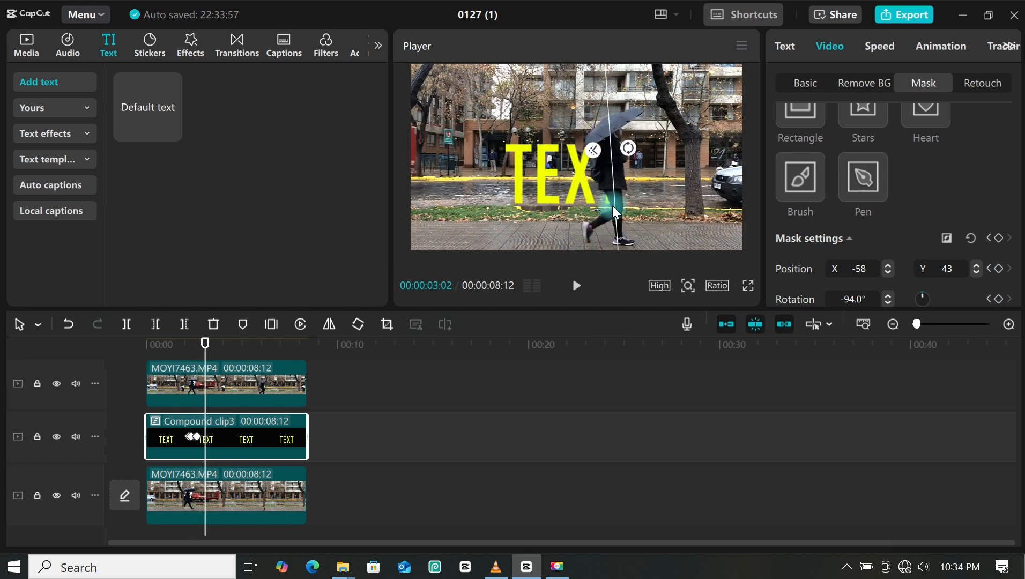
Shift the mask line along with the walker at two further points past the last letter, and play back the text reveal.
{"action": "scroll", "coordinate": [397, 359], "scroll_direction": "up", "scroll_amount": 5}
{"action": "left_click_drag", "start_coordinate": [397, 358], "coordinate": [412, 356]}
{"action": "left_click_drag", "start_coordinate": [614, 210], "coordinate": [634, 208]}
{"action": "left_click_drag", "start_coordinate": [413, 351], "coordinate": [442, 351]}
{"action": "left_click_drag", "start_coordinate": [634, 209], "coordinate": [681, 214]}
{"action": "left_click_drag", "start_coordinate": [441, 354], "coordinate": [260, 354]}
{"action": "key", "text": "space"}
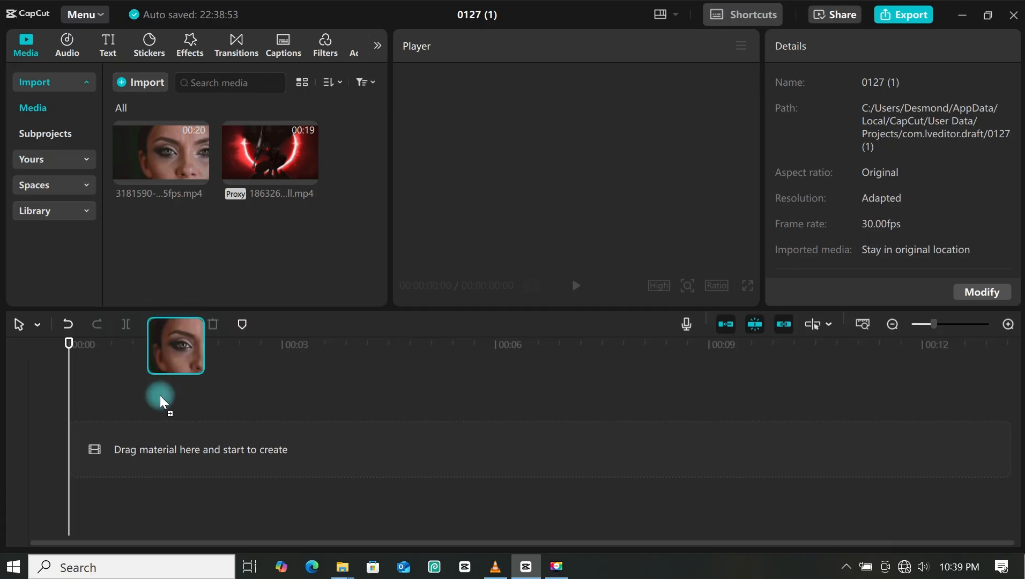
Place the face close-up clip on the timeline and add a Transform keyframe to it at 00:00:02:02.
{"action": "left_click_drag", "start_coordinate": [163, 403], "coordinate": [138, 380]}
{"action": "key", "text": "w"}
{"action": "scroll", "coordinate": [268, 458], "scroll_direction": "up", "scroll_amount": 3}
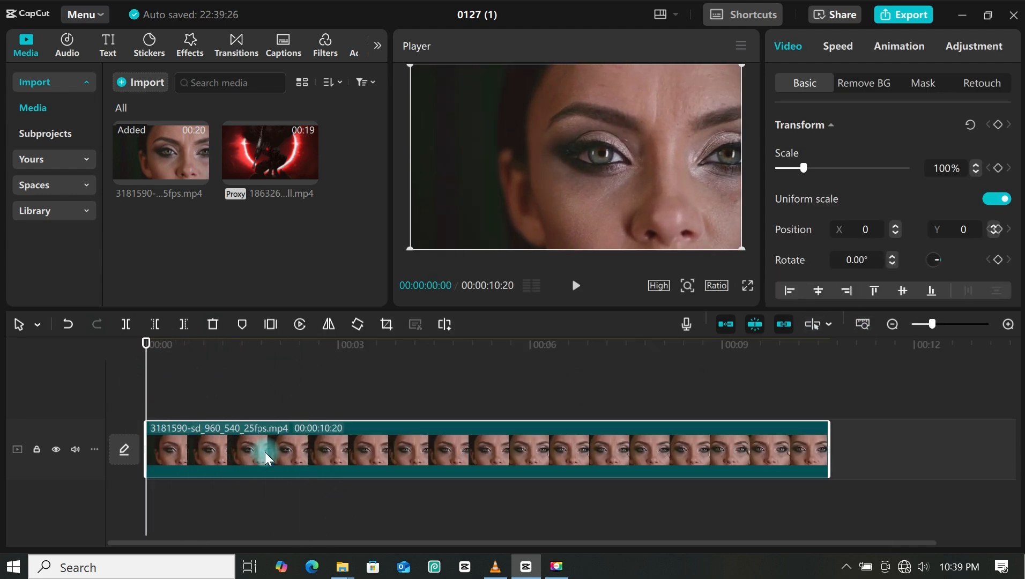
{"action": "left_click_drag", "start_coordinate": [201, 391], "coordinate": [278, 408]}
{"action": "left_click", "coordinate": [339, 423]}
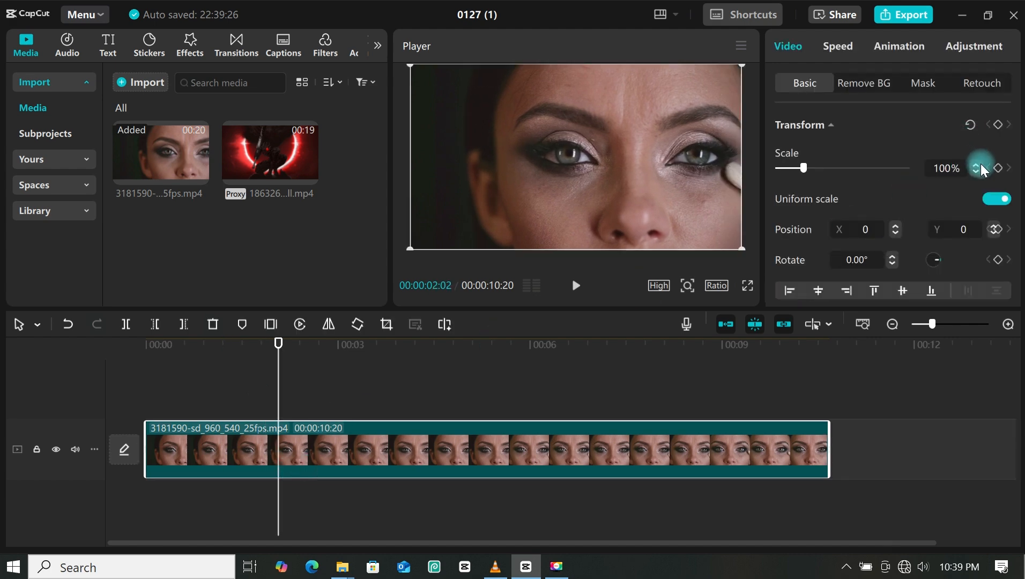
{"action": "left_click", "coordinate": [998, 126]}
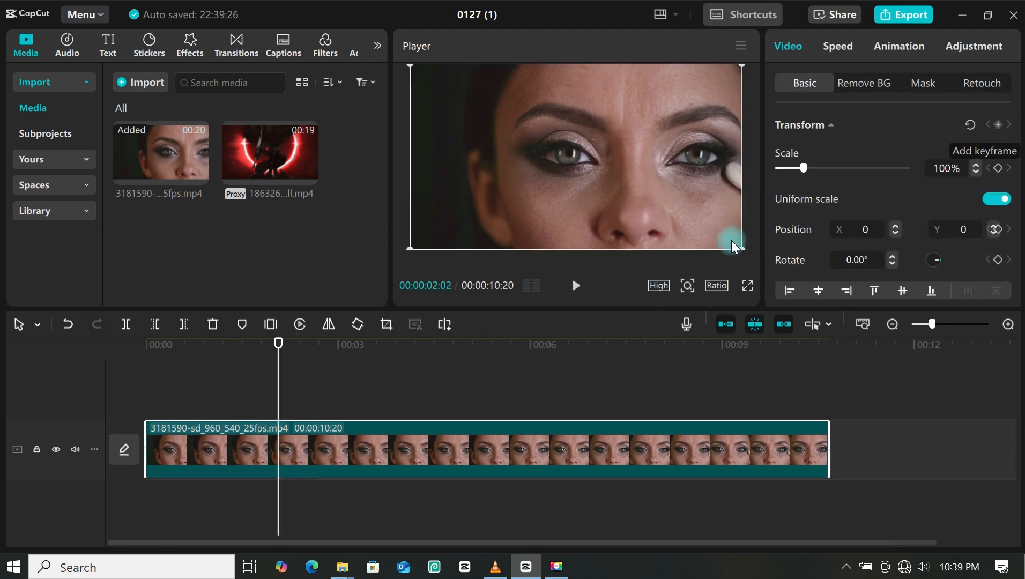
At 00:00:02:23, scale the face clip to 307% and centre the eye at position X 684, Y -177.
{"action": "left_click_drag", "start_coordinate": [279, 343], "coordinate": [323, 343]}
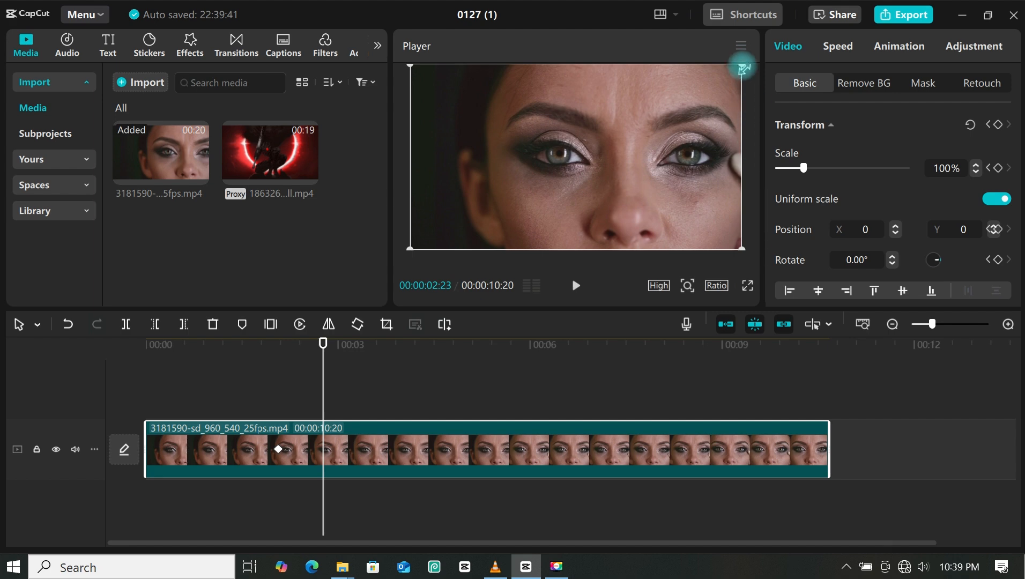
{"action": "left_click_drag", "start_coordinate": [744, 68], "coordinate": [847, 85]}
{"action": "left_click", "coordinate": [616, 191]}
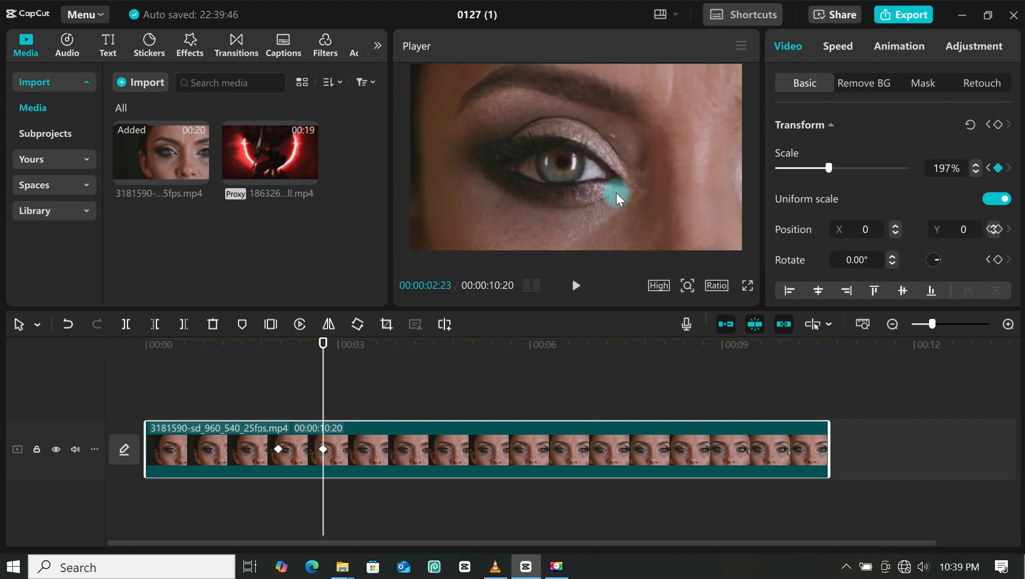
{"action": "left_click_drag", "start_coordinate": [616, 192], "coordinate": [640, 187]}
{"action": "left_click_drag", "start_coordinate": [822, 170], "coordinate": [856, 173]}
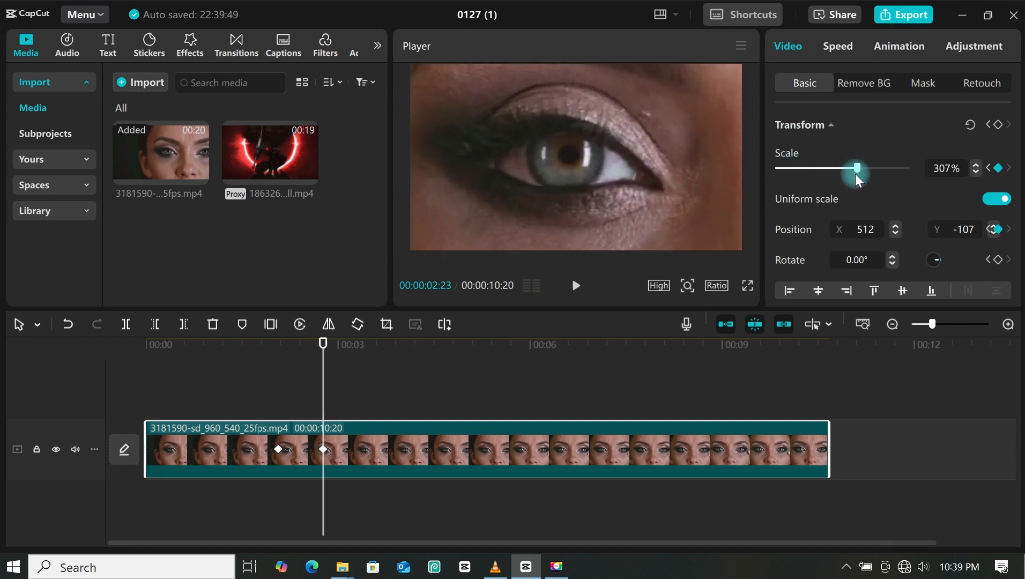
{"action": "left_click_drag", "start_coordinate": [704, 181], "coordinate": [719, 188]}
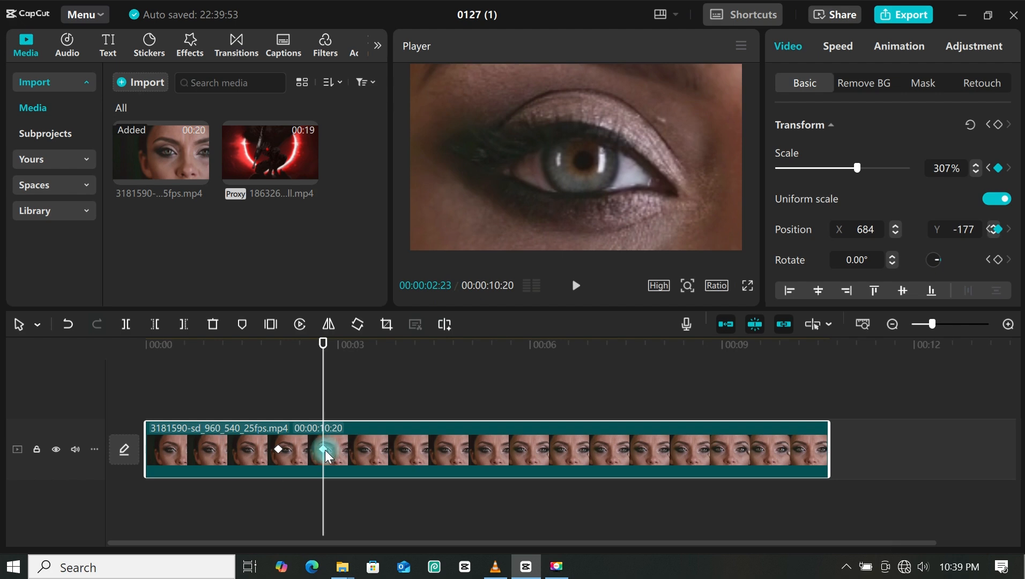
Move the zoom's end keyframe to about 00:00:07:09 and its start keyframe to about 00:00:04:10.
{"action": "left_click_drag", "start_coordinate": [325, 450], "coordinate": [604, 467]}
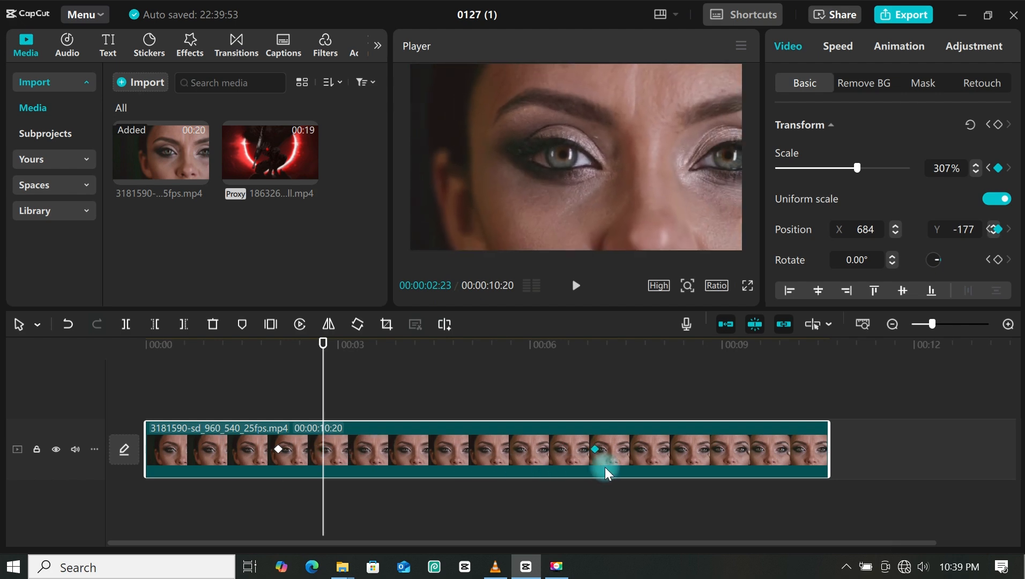
{"action": "left_click_drag", "start_coordinate": [325, 394], "coordinate": [276, 401]}
{"action": "key", "text": "space"}
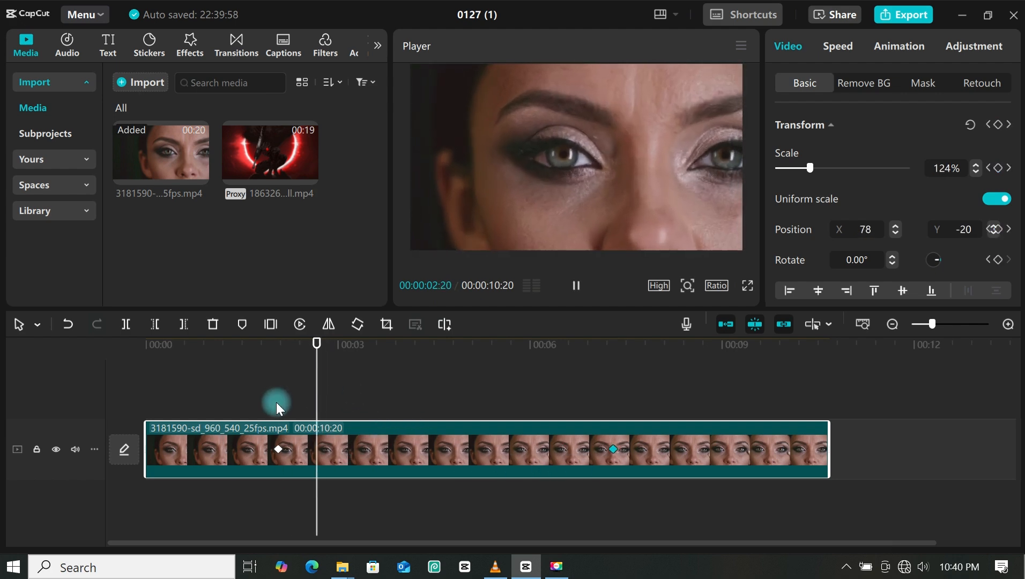
{"action": "left_click_drag", "start_coordinate": [320, 403], "coordinate": [415, 444]}
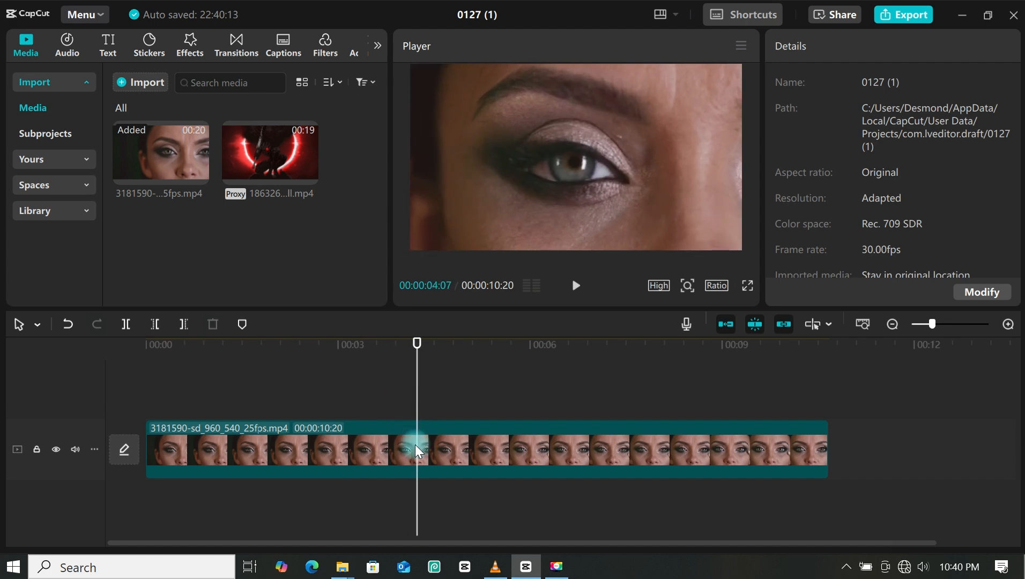
{"action": "left_click", "coordinate": [289, 449]}
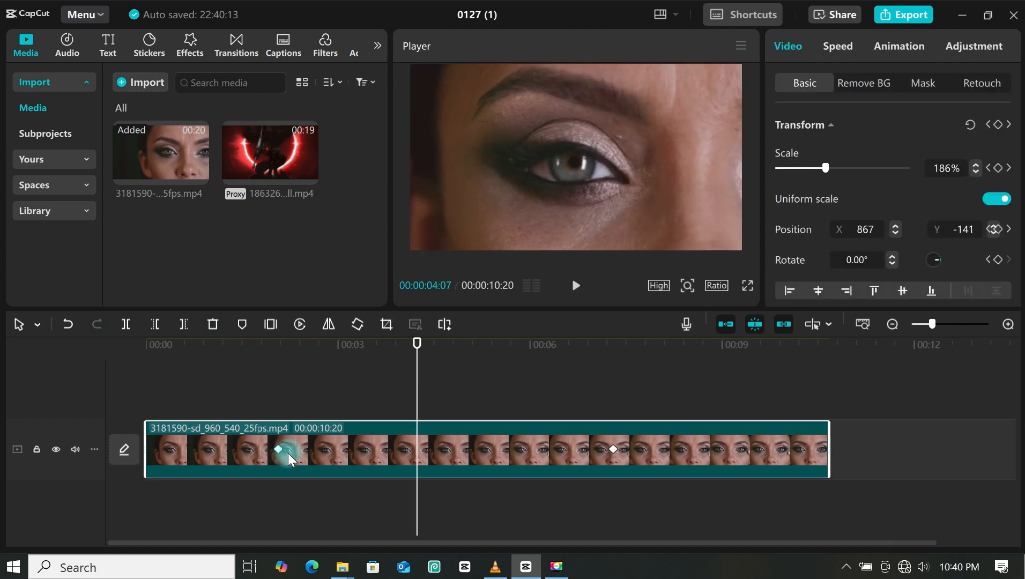
{"action": "left_click_drag", "start_coordinate": [279, 448], "coordinate": [426, 455]}
{"action": "left_click", "coordinate": [425, 397]}
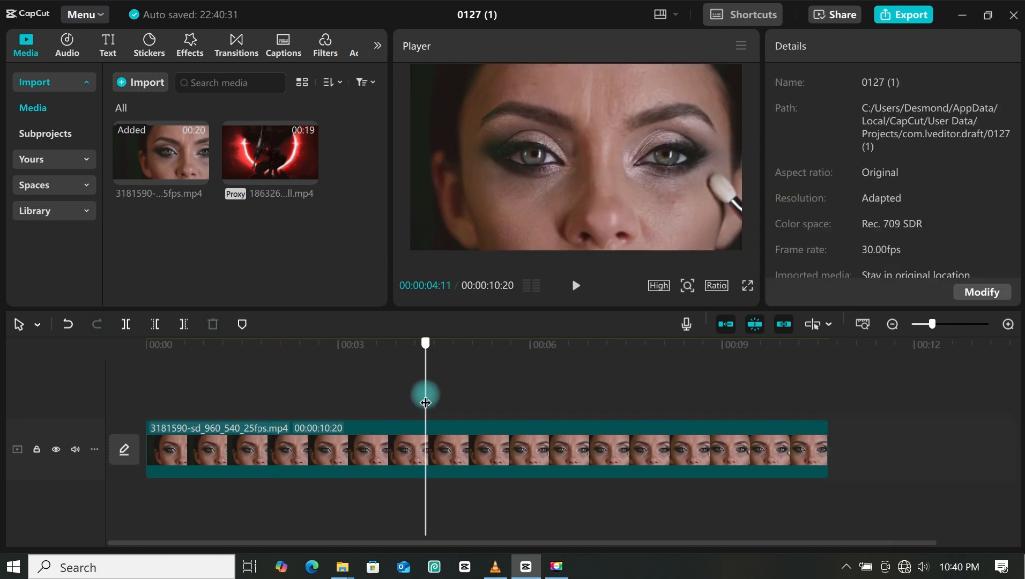
Trim away the face clip's remainder after 00:00:07:13, just past the zoom's end keyframe.
{"action": "left_click", "coordinate": [648, 402]}
{"action": "left_click", "coordinate": [619, 389]}
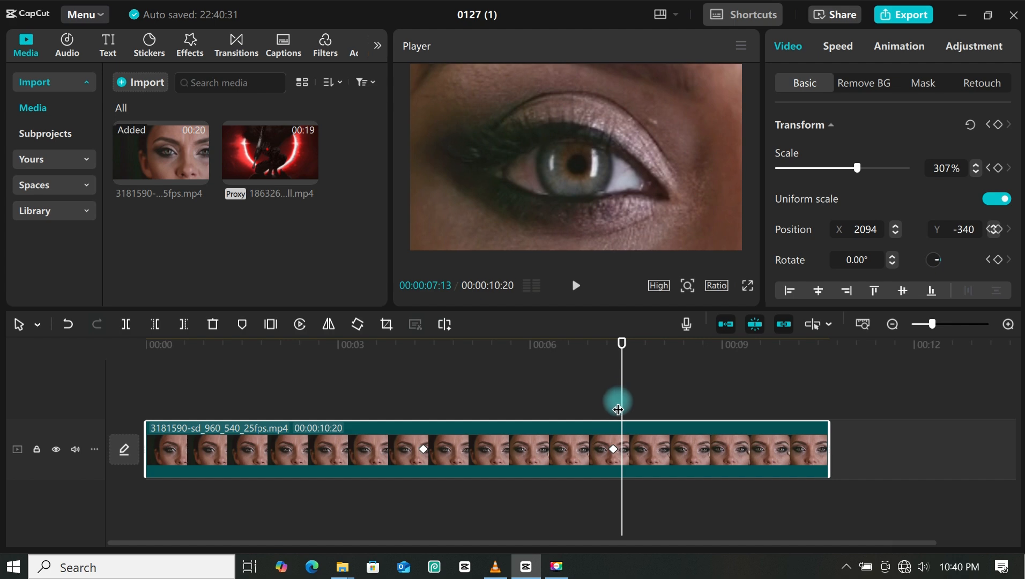
{"action": "key", "text": "w"}
Layer the red-ring warrior clip above the face clip from 00:00:04:10 and trim it to end at 00:00:07:13.
{"action": "left_click", "coordinate": [418, 420]}
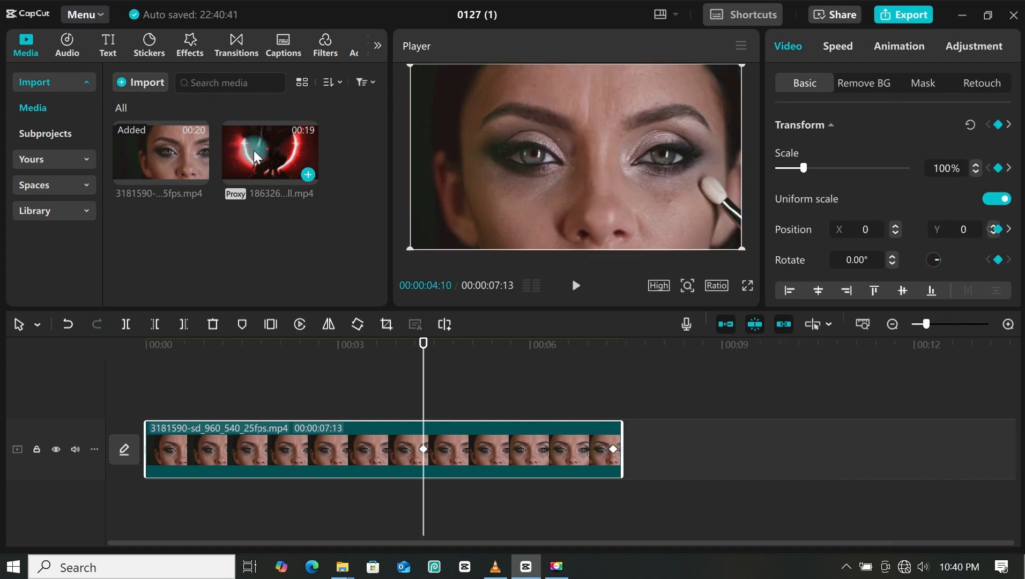
{"action": "left_click_drag", "start_coordinate": [255, 149], "coordinate": [624, 371]}
{"action": "key", "text": "w"}
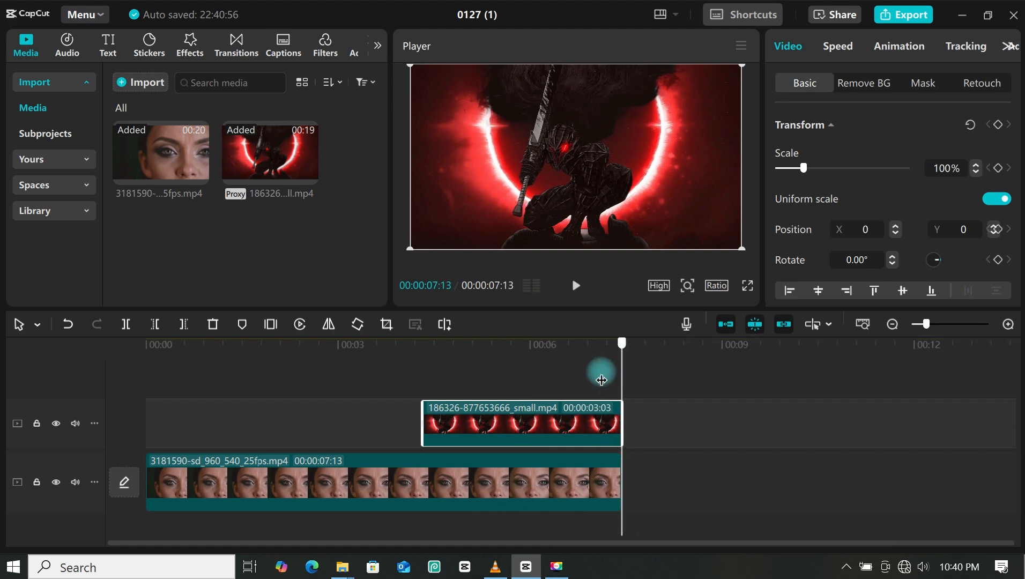
Scale the overlay clip to 12% and position it over the made-up eye at X -504, Y 19.
{"action": "left_click", "coordinate": [423, 376]}
{"action": "left_click_drag", "start_coordinate": [741, 247], "coordinate": [542, 121]}
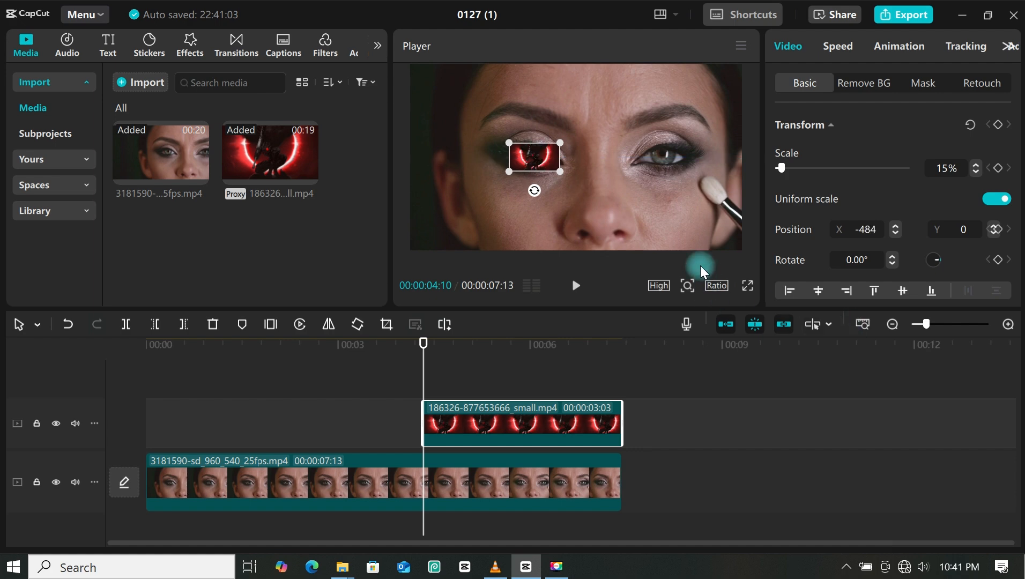
{"action": "left_click", "coordinate": [687, 285]}
{"action": "left_click_drag", "start_coordinate": [660, 317], "coordinate": [722, 325]}
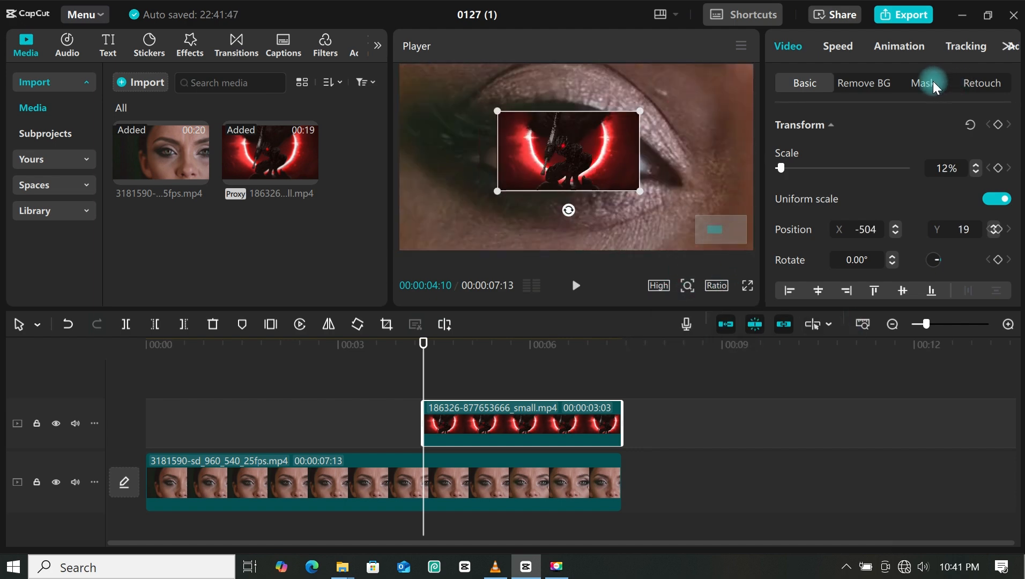
Apply a Circle mask to the overlay, fit it to the iris and feather its edge.
{"action": "left_click", "coordinate": [931, 83]}
{"action": "left_click", "coordinate": [823, 154]}
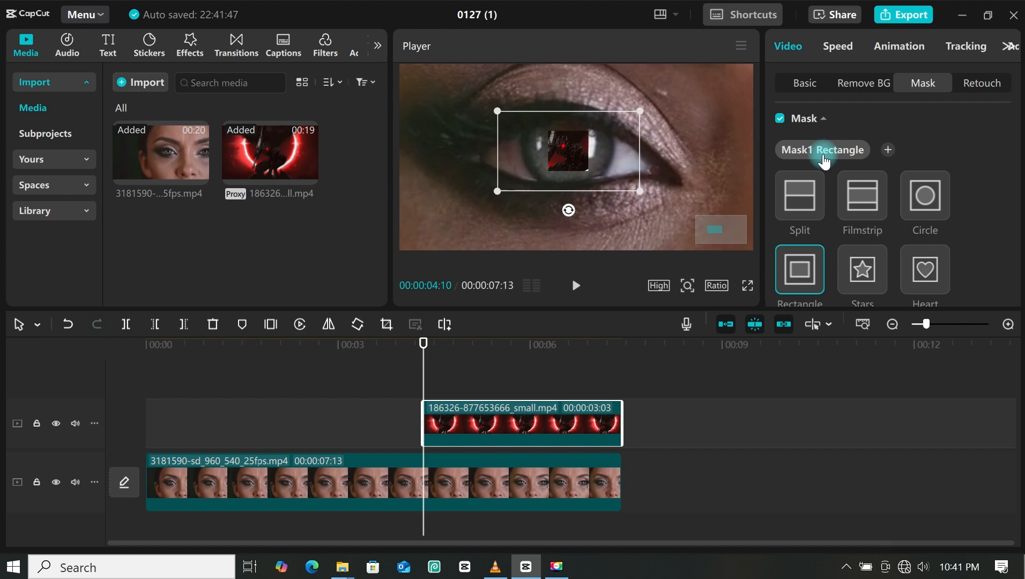
{"action": "left_click", "coordinate": [917, 195]}
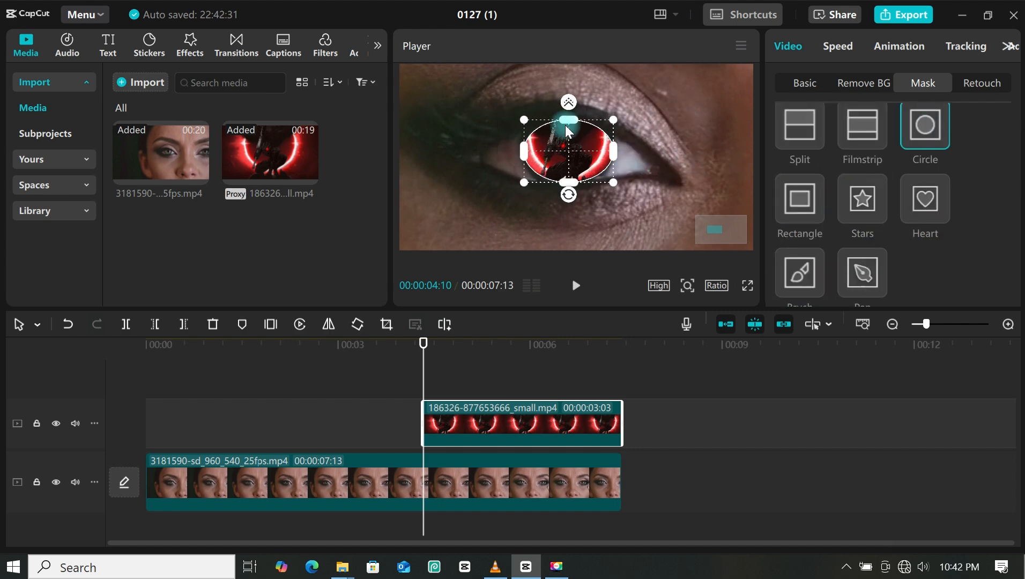
{"action": "left_click_drag", "start_coordinate": [582, 177], "coordinate": [593, 169]}
{"action": "left_click_drag", "start_coordinate": [571, 107], "coordinate": [571, 97]}
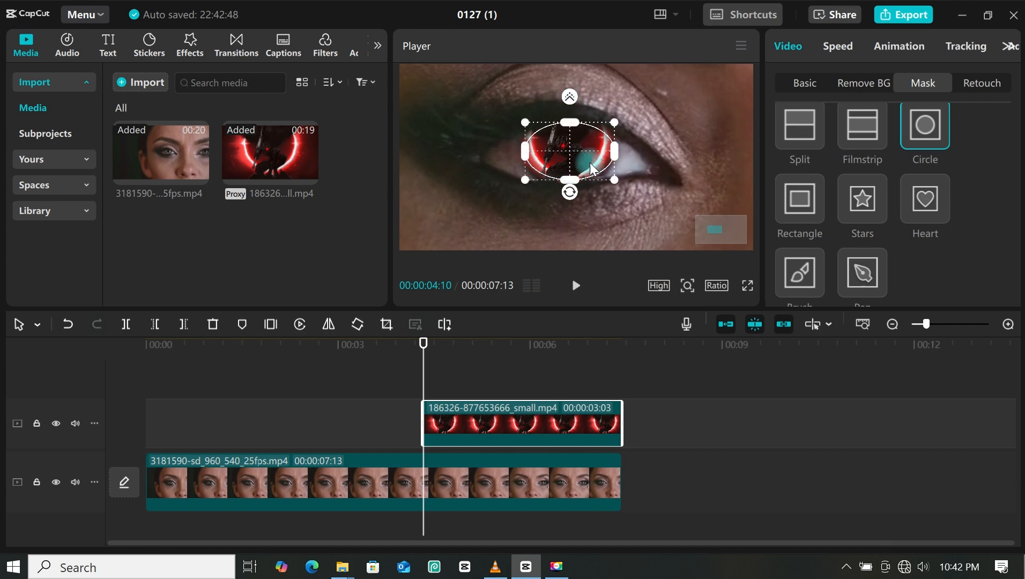
{"action": "left_click", "coordinate": [485, 468]}
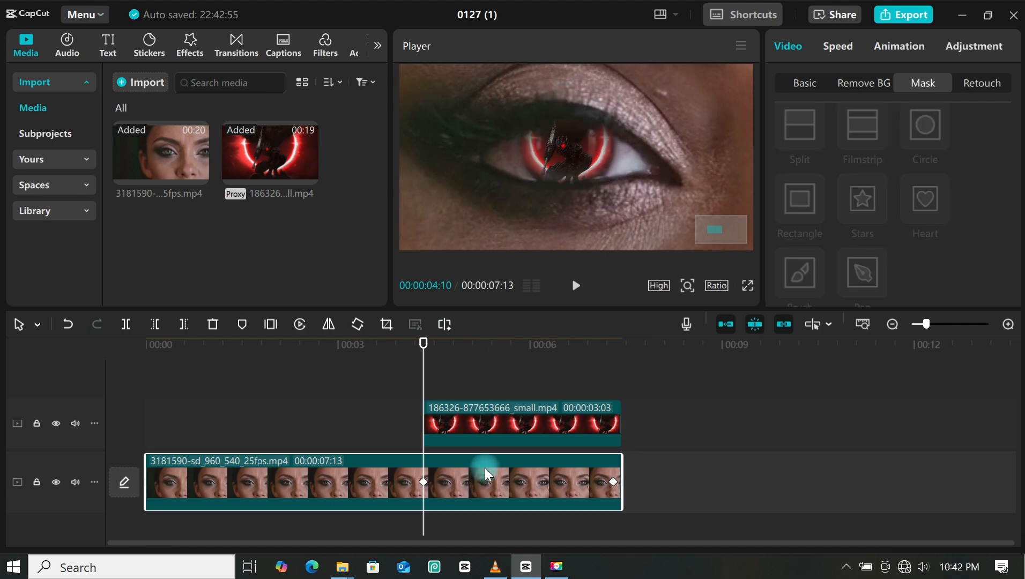
Adjust the overlay clip to Exposure -14, Contrast 20 and Highlight 11.
{"action": "left_click", "coordinate": [431, 400]}
{"action": "left_click", "coordinate": [929, 48]}
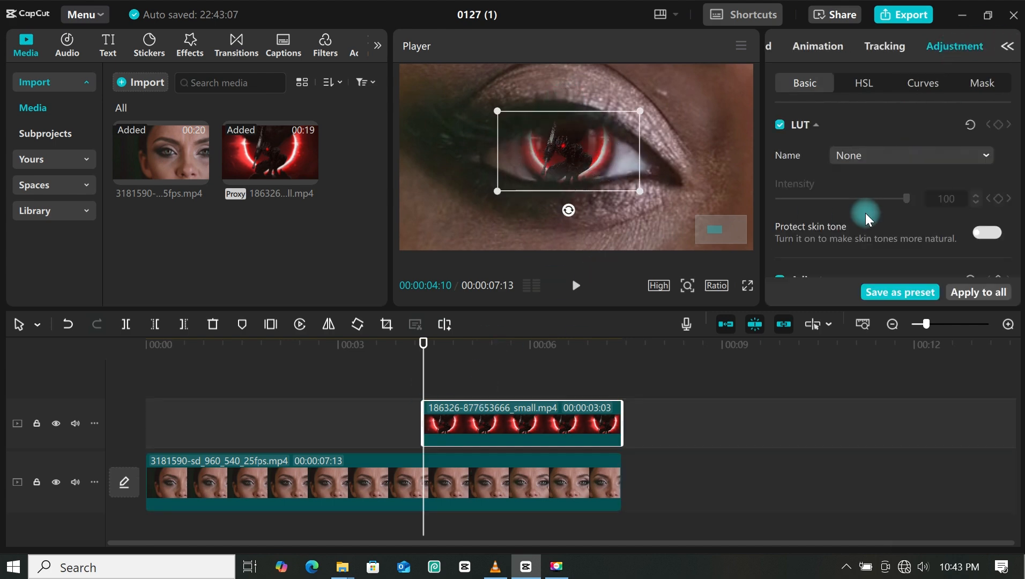
{"action": "scroll", "coordinate": [865, 213], "scroll_direction": "down", "scroll_amount": 3}
{"action": "left_click", "coordinate": [850, 241]}
{"action": "left_click_drag", "start_coordinate": [769, 244], "coordinate": [825, 242]}
{"action": "scroll", "coordinate": [836, 241], "scroll_direction": "down", "scroll_amount": 1}
{"action": "left_click_drag", "start_coordinate": [842, 231], "coordinate": [890, 231]}
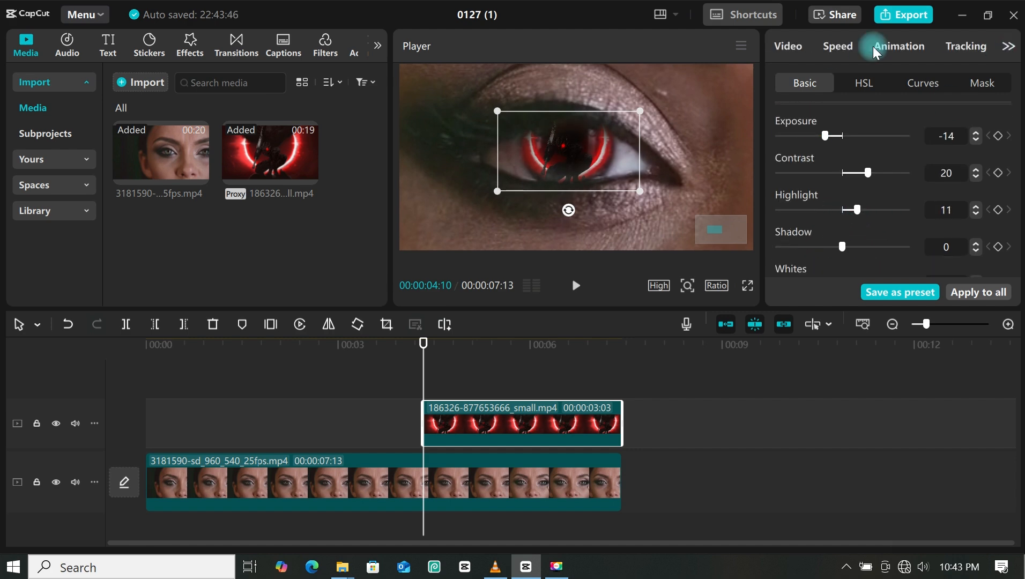
Add a Transform keyframe to the overlay clip at 00:00:04:10.
{"action": "left_click", "coordinate": [788, 46]}
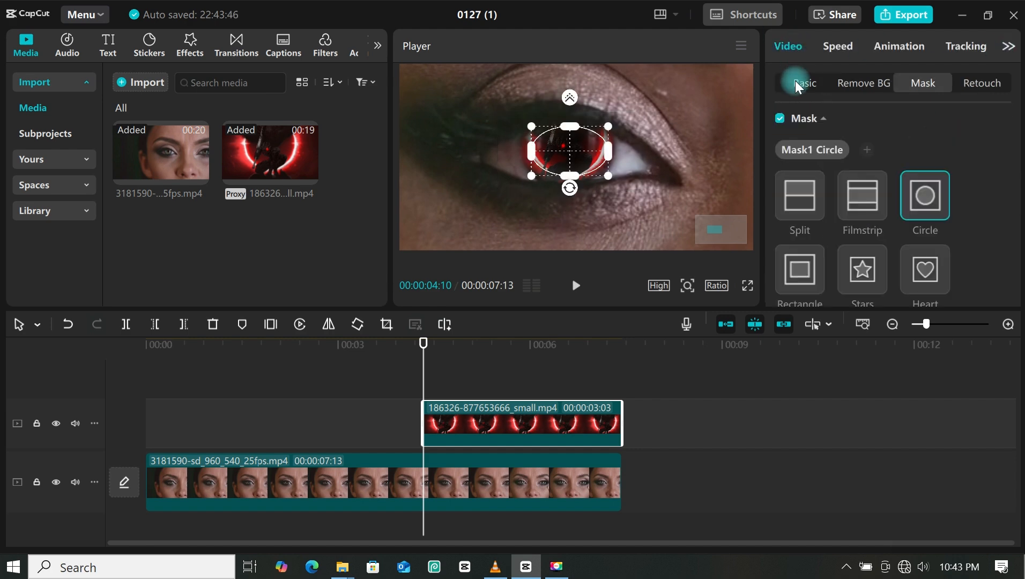
{"action": "left_click", "coordinate": [795, 81]}
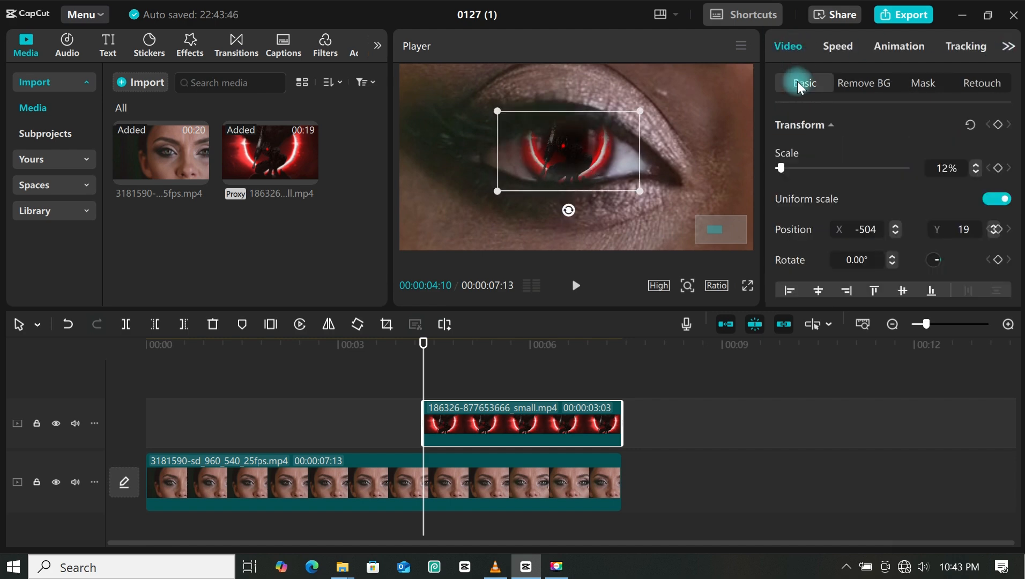
{"action": "left_click", "coordinate": [998, 126]}
At 00:00:07:09, enlarge the overlay clip and position it over the zoomed-in iris.
{"action": "left_click", "coordinate": [424, 363]}
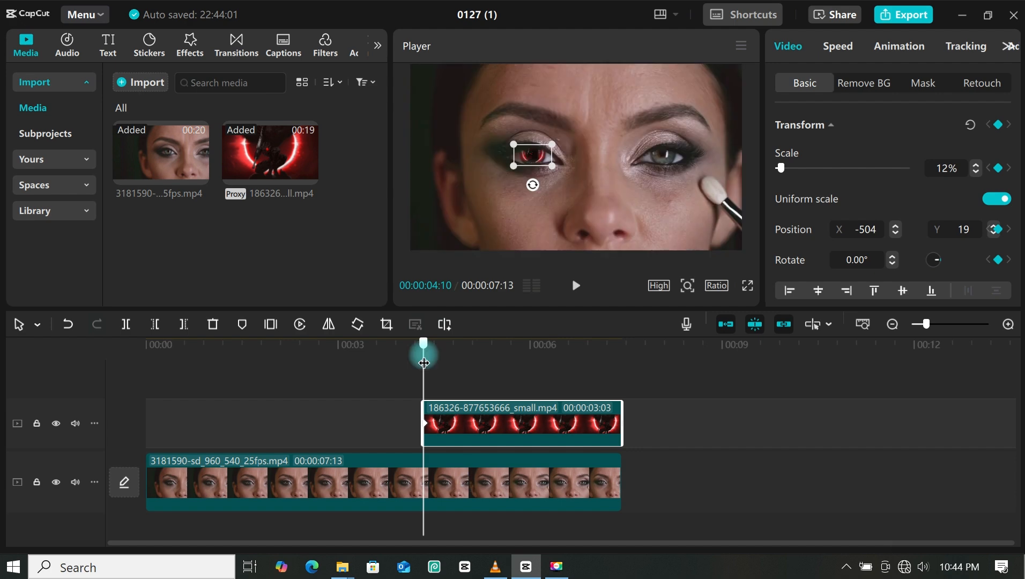
{"action": "left_click_drag", "start_coordinate": [424, 363], "coordinate": [616, 384]}
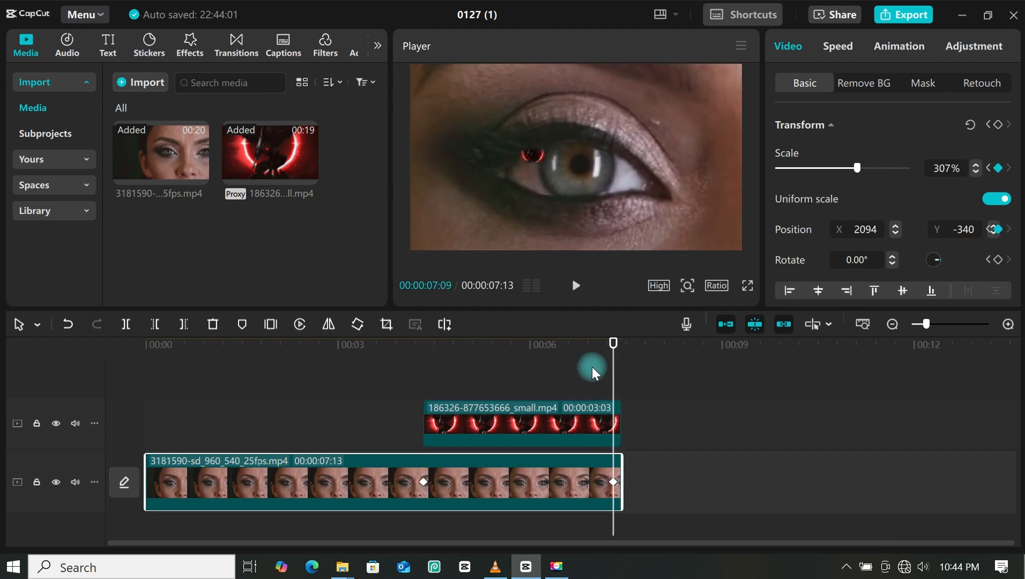
{"action": "left_click_drag", "start_coordinate": [536, 161], "coordinate": [579, 167]}
{"action": "left_click", "coordinate": [67, 324]}
{"action": "left_click", "coordinate": [578, 260]}
{"action": "left_click_drag", "start_coordinate": [600, 160], "coordinate": [683, 148]}
{"action": "left_click_drag", "start_coordinate": [610, 184], "coordinate": [587, 189]}
Realign the overlay with the iris at three earlier points, working back to 00:00:06:08.
{"action": "left_click", "coordinate": [596, 346]}
{"action": "left_click_drag", "start_coordinate": [636, 203], "coordinate": [580, 177]}
{"action": "left_click", "coordinate": [573, 346]}
{"action": "left_click_drag", "start_coordinate": [629, 143], "coordinate": [633, 140]}
{"action": "left_click", "coordinate": [546, 346]}
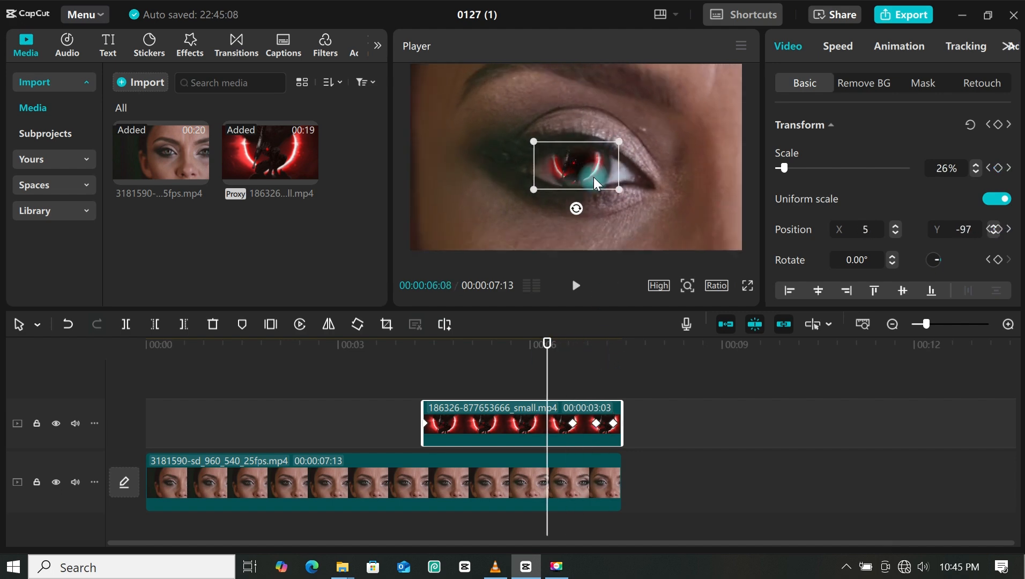
{"action": "left_click_drag", "start_coordinate": [594, 178], "coordinate": [599, 182]}
Resize and realign the overlay with the iris at further points back to 00:00:04:21, and play back the zoom.
{"action": "left_click", "coordinate": [525, 346]}
{"action": "left_click_drag", "start_coordinate": [625, 145], "coordinate": [562, 162]}
{"action": "left_click", "coordinate": [499, 370]}
{"action": "left_click", "coordinate": [476, 370]}
{"action": "left_click", "coordinate": [446, 346]}
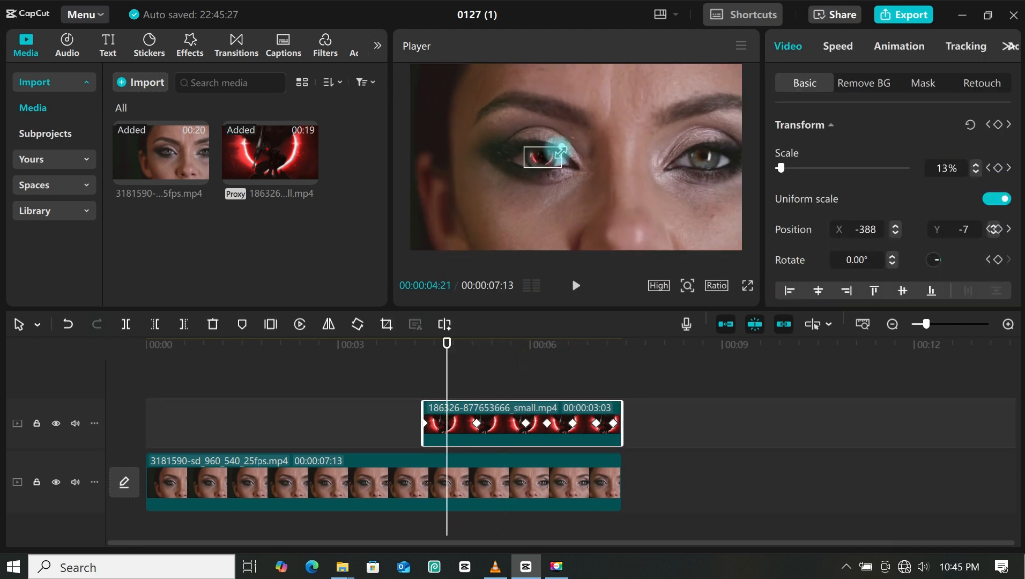
{"action": "left_click", "coordinate": [407, 370]}
{"action": "key", "text": "space"}
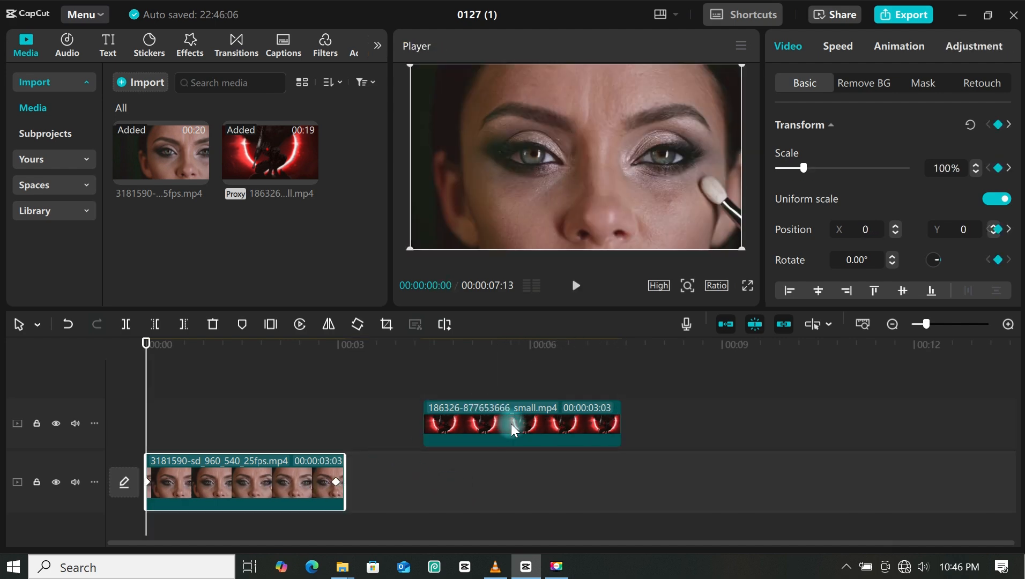
Move the overlay clip to the start of the timeline, above the shortened face clip, and play back the effect.
{"action": "left_click_drag", "start_coordinate": [511, 423], "coordinate": [208, 426]}
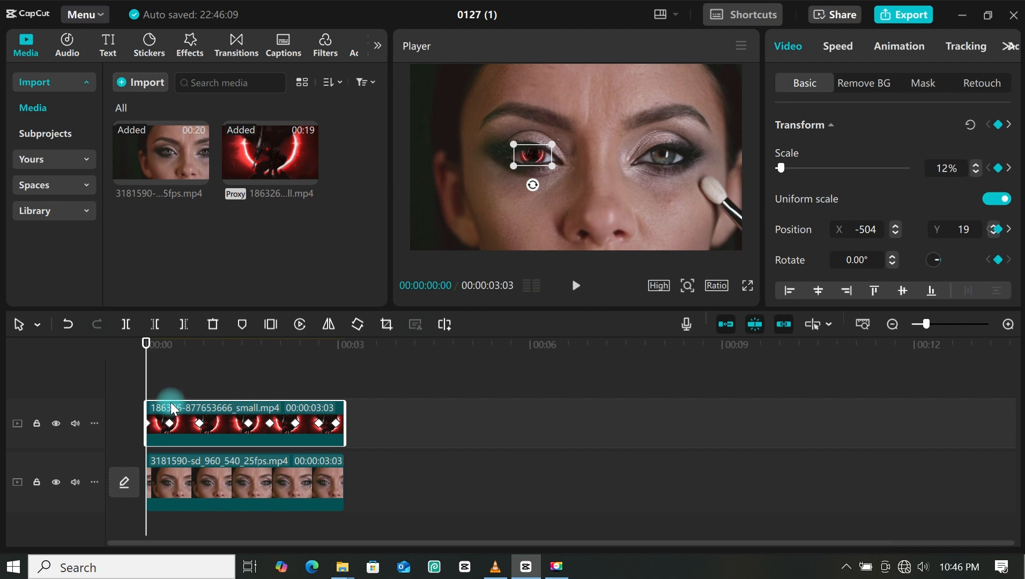
{"action": "key", "text": "space"}
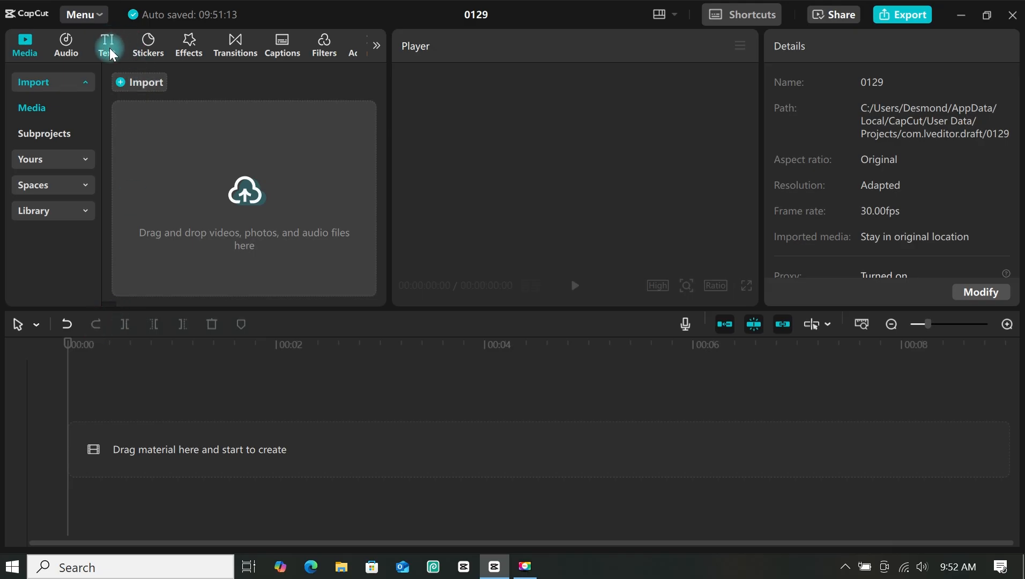
Add a default text clip to the empty project's timeline and shorten it to end at about 00:00:02:04.
{"action": "left_click", "coordinate": [109, 48]}
{"action": "left_click", "coordinate": [169, 131]}
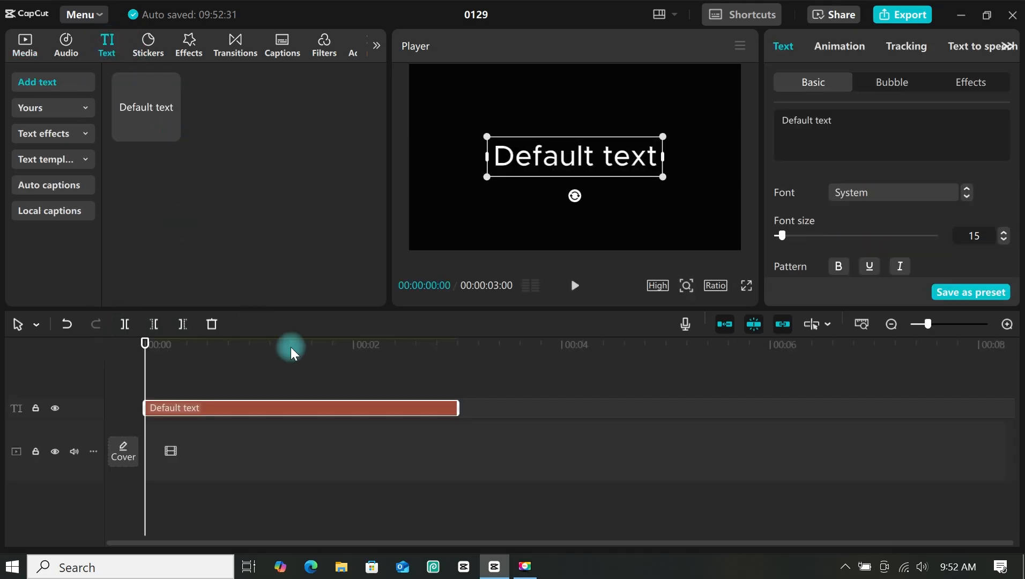
{"action": "left_click_drag", "start_coordinate": [144, 369], "coordinate": [356, 362]}
{"action": "left_click_drag", "start_coordinate": [458, 407], "coordinate": [365, 394]}
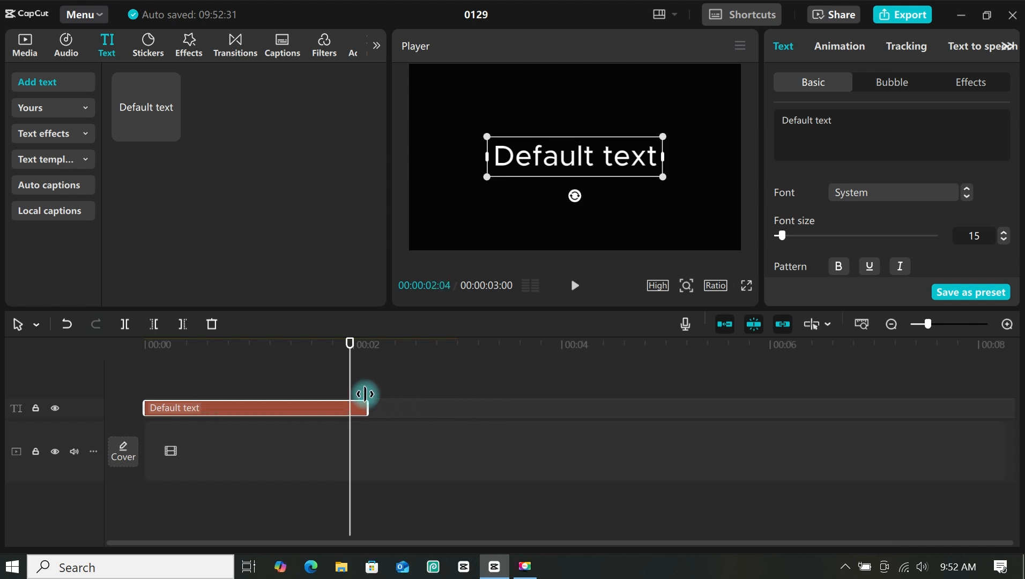
Replace the default text with 2000 and copy it onto repeated lines to form a vertical column.
{"action": "left_click_drag", "start_coordinate": [781, 120], "coordinate": [1020, 126]}
{"action": "type", "text": "2000"}
{"action": "key", "text": "ctrl+a"}
{"action": "key", "text": "ctrl+c"}
{"action": "key", "text": "Return"}
{"action": "key", "text": "ctrl+v"}
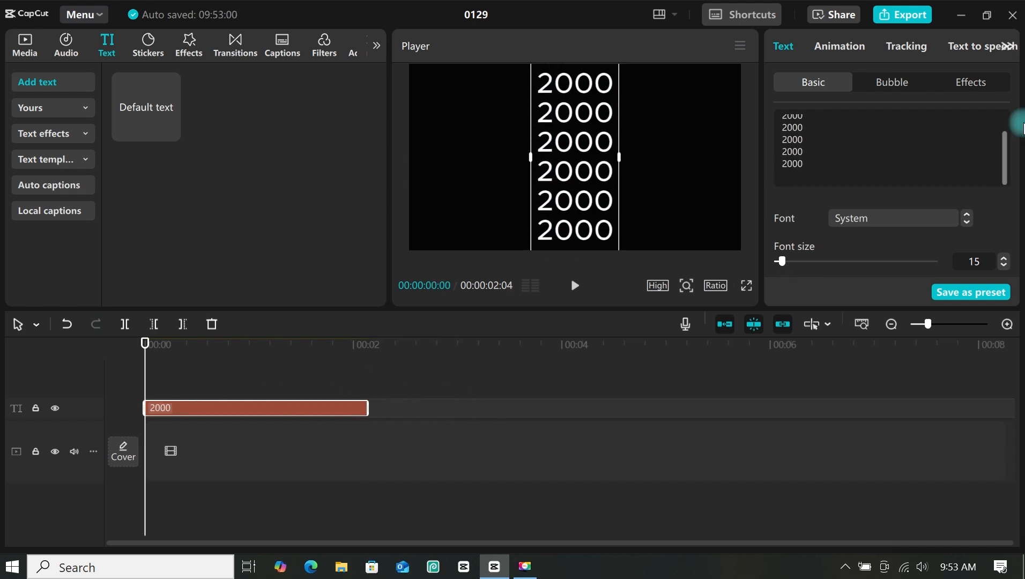
Renumber the text lines consecutively from 2000 to 2011 and apply a bolder, wider font to the column.
{"action": "scroll", "coordinate": [818, 133], "scroll_direction": "up", "scroll_amount": 1}
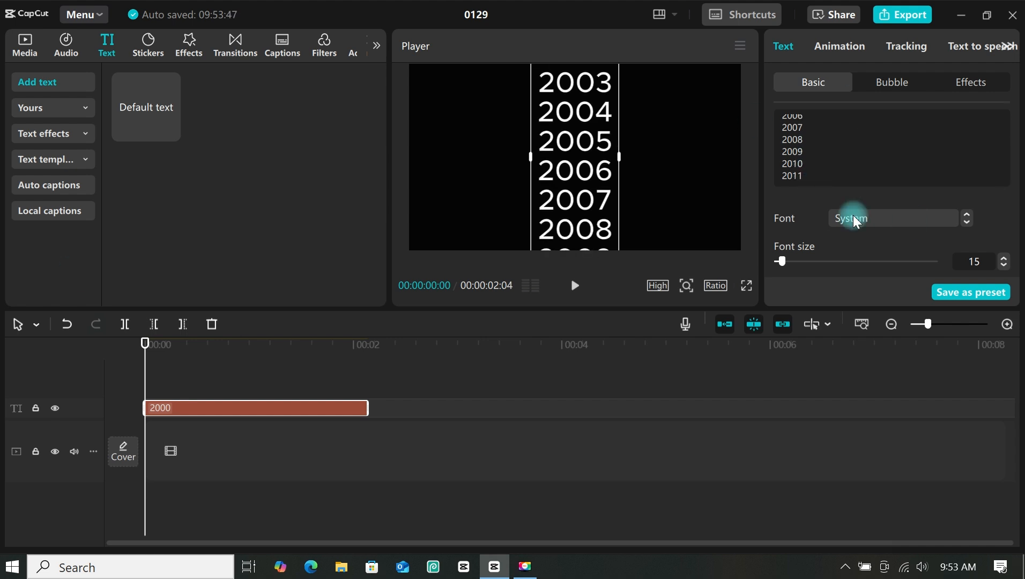
{"action": "left_click", "coordinate": [852, 216]}
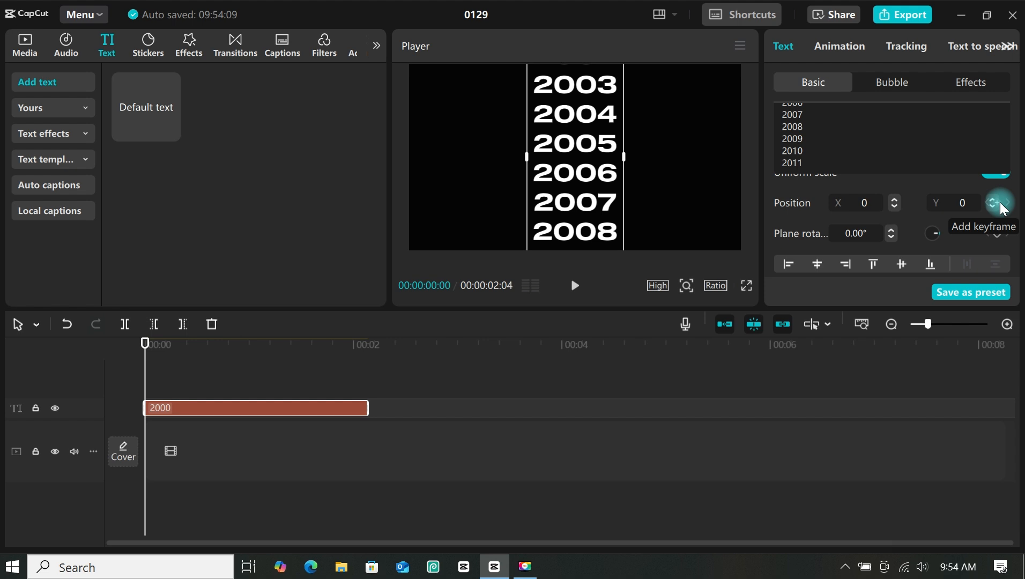
Add a position keyframe at the start of the text clip and lower the column to Y -1857, centring 2000.
{"action": "left_click", "coordinate": [1000, 201]}
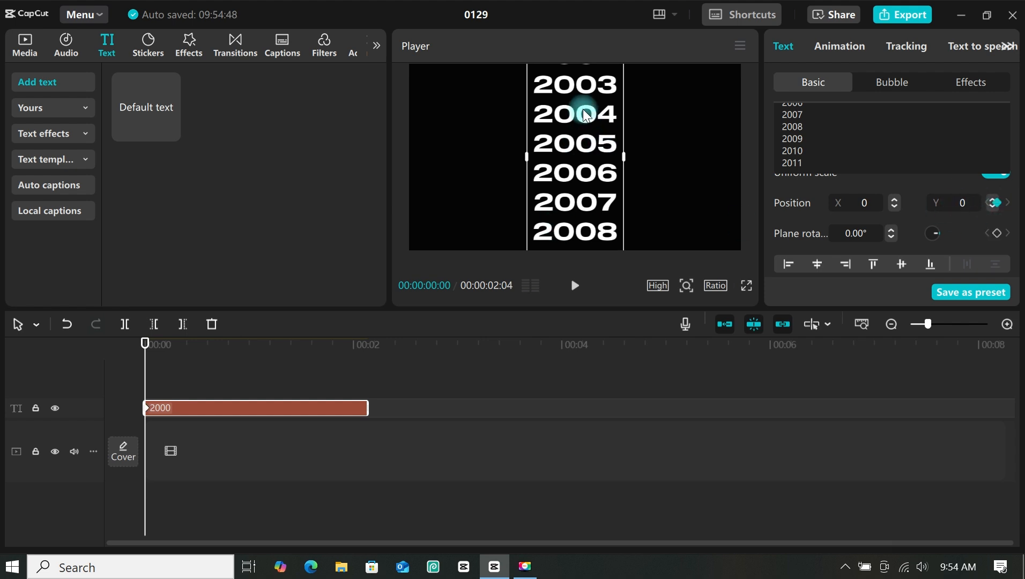
{"action": "left_click_drag", "start_coordinate": [584, 110], "coordinate": [584, 270]}
{"action": "left_click", "coordinate": [965, 206]}
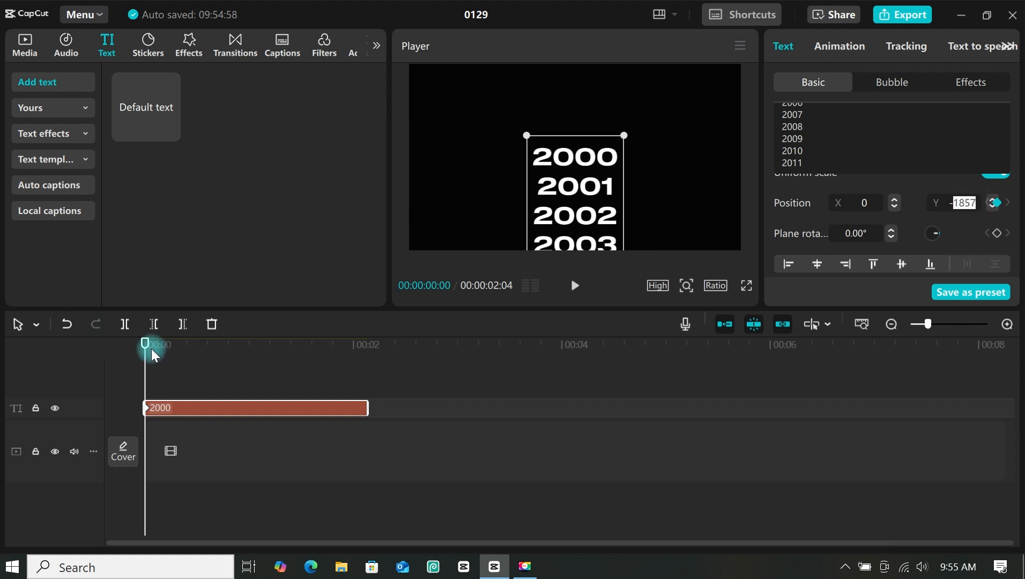
Add a position keyframe at 00:00:02:01 with Y set to 1857, centring 2011, and play back the scroll.
{"action": "left_click_drag", "start_coordinate": [151, 363], "coordinate": [356, 390]}
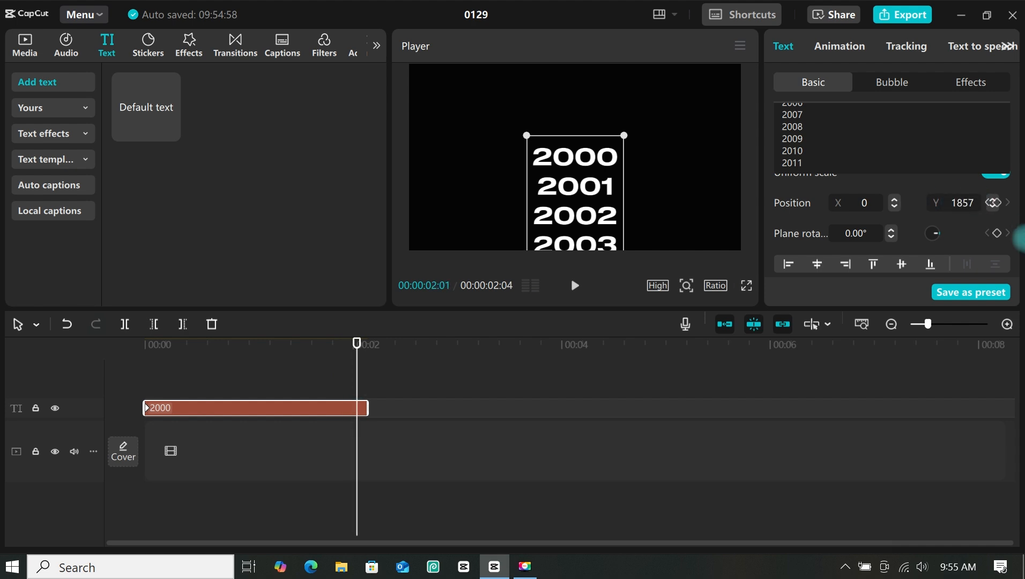
{"action": "left_click", "coordinate": [995, 203]}
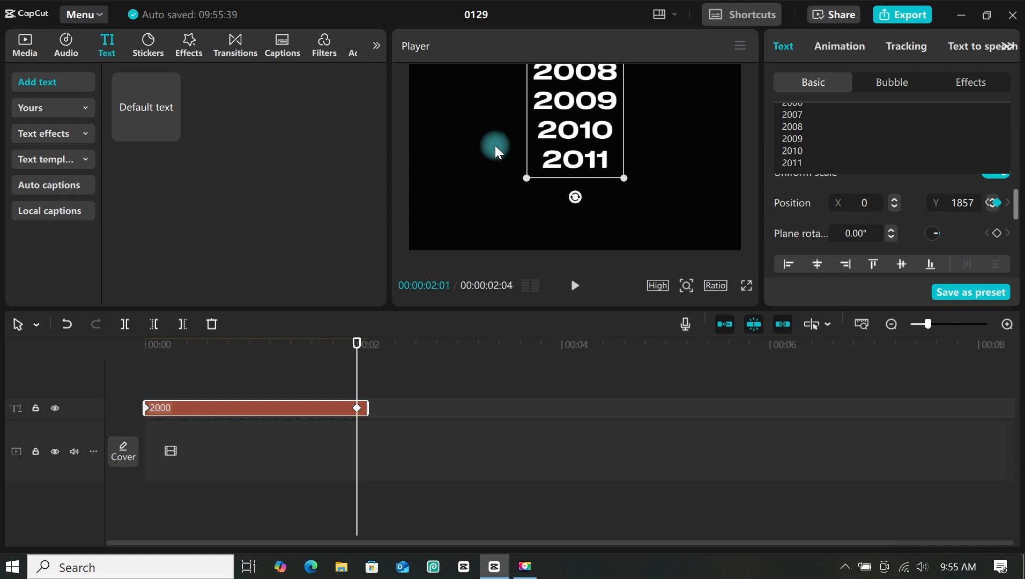
{"action": "key", "text": "space"}
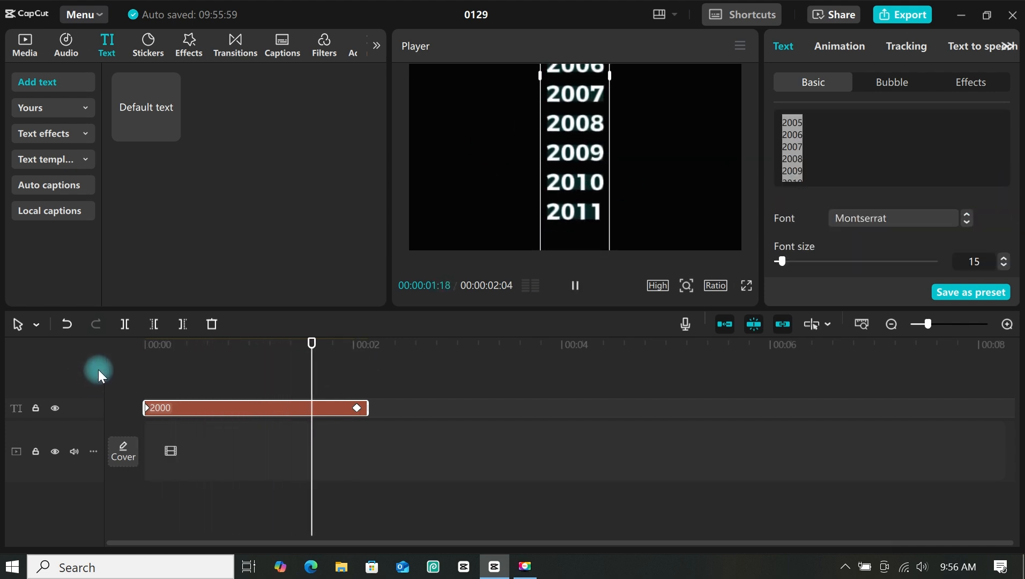
Show the text clip's variable speed animation, expand the y curve, and open its preset curves.
{"action": "left_click", "coordinate": [147, 408]}
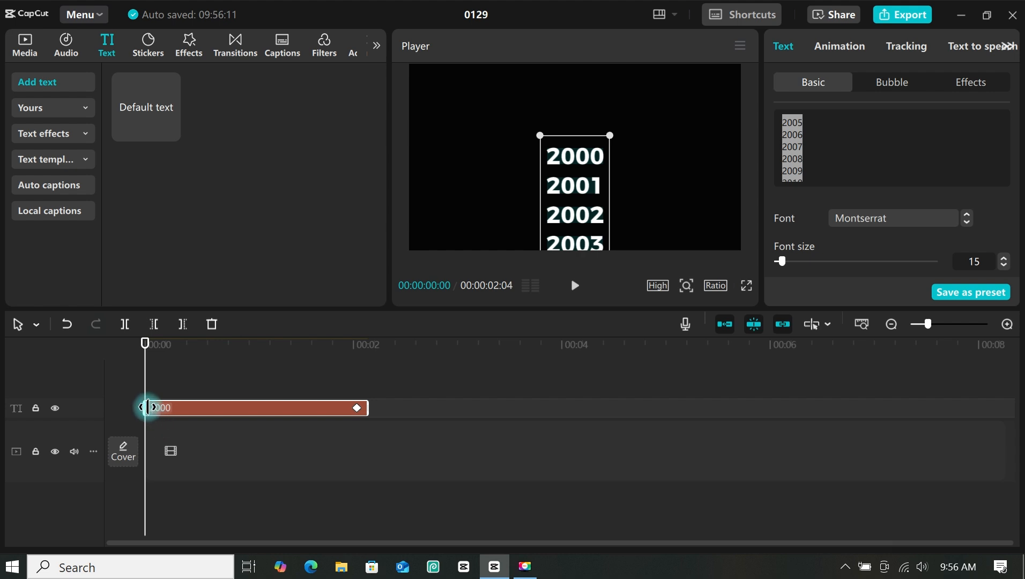
{"action": "right_click", "coordinate": [147, 408]}
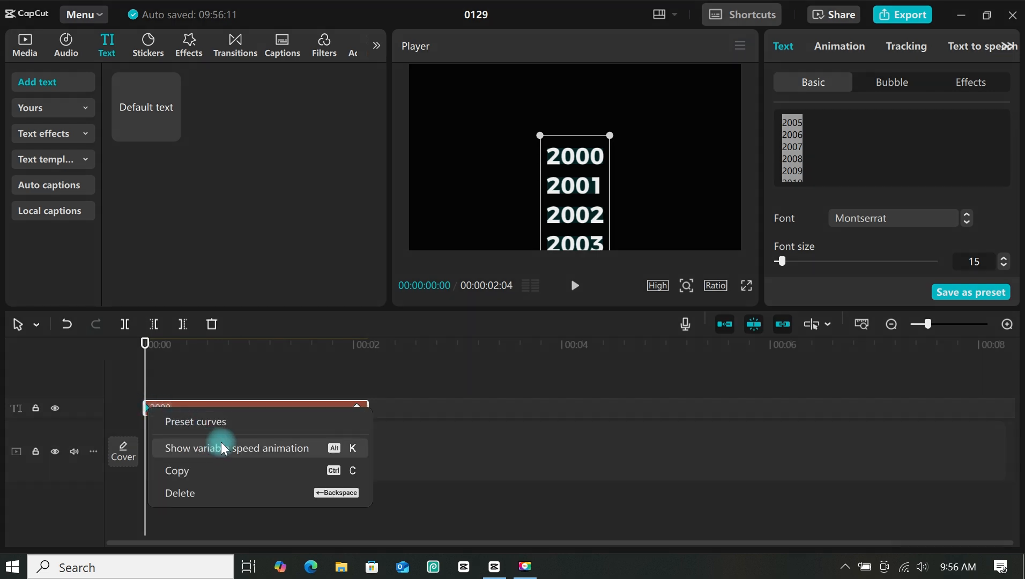
{"action": "left_click", "coordinate": [252, 448]}
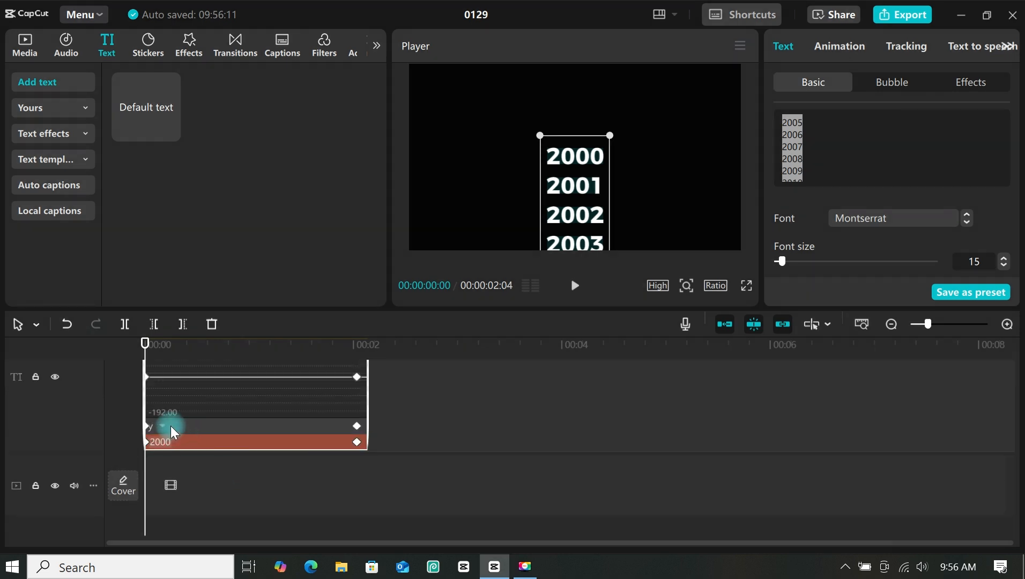
{"action": "left_click", "coordinate": [171, 426]}
{"action": "left_click", "coordinate": [268, 403]}
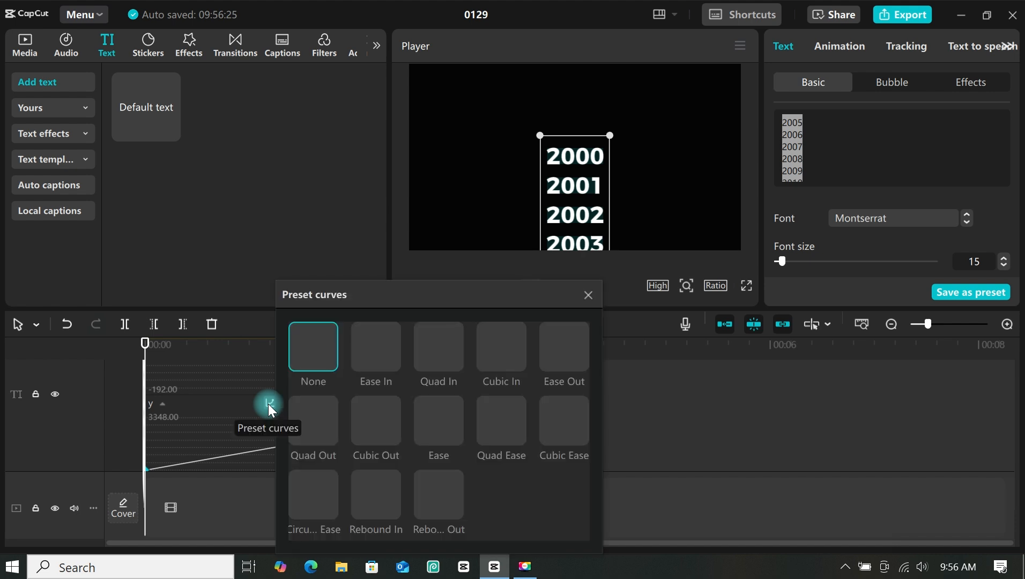
Compare the Cubic Out and Ease Out presets on the y curve and settle on Cubic Out.
{"action": "left_click", "coordinate": [370, 421]}
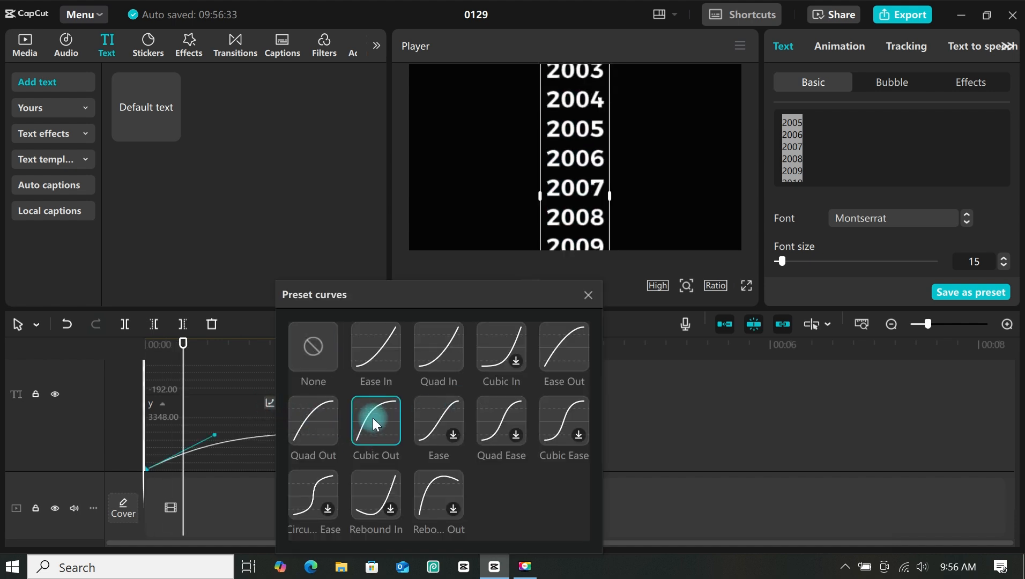
{"action": "left_click", "coordinate": [353, 421]}
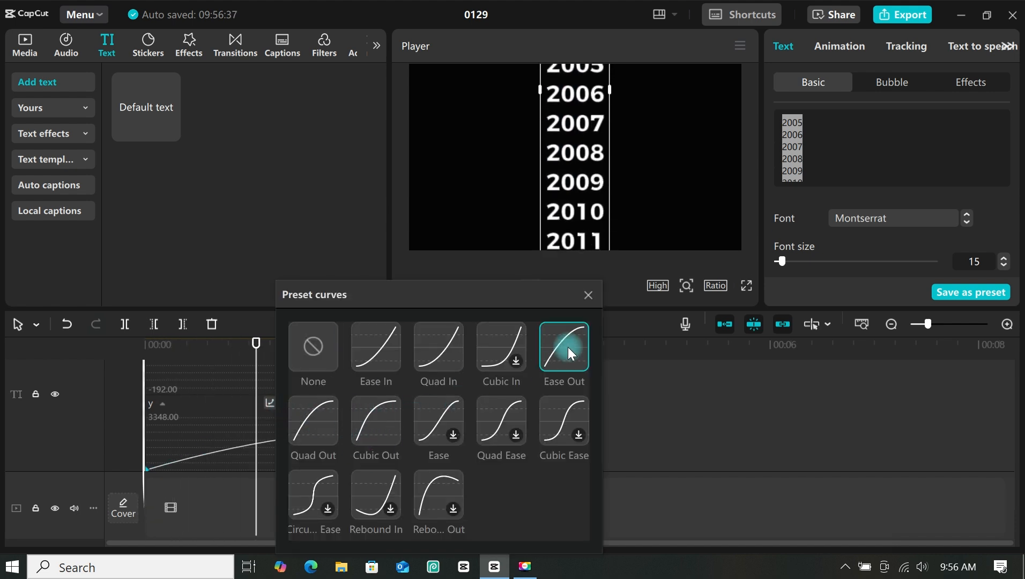
{"action": "left_click", "coordinate": [371, 412]}
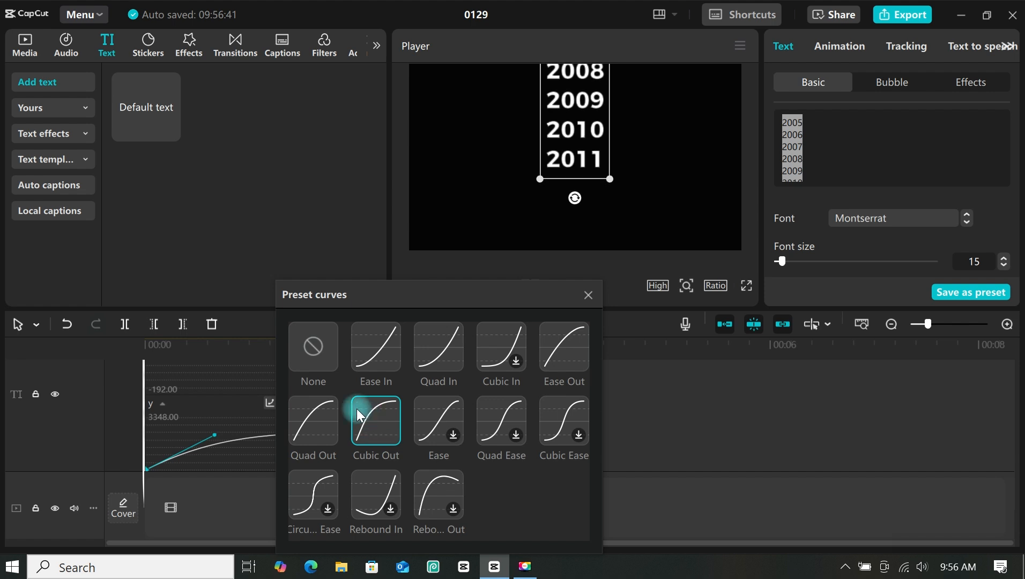
{"action": "left_click", "coordinate": [587, 298]}
Adjust the y curve's handles for a steeper start and a longer, flatter end, and play back the scroll.
{"action": "scroll", "coordinate": [245, 428], "scroll_direction": "down", "scroll_amount": 1}
{"action": "left_click_drag", "start_coordinate": [214, 416], "coordinate": [210, 410]}
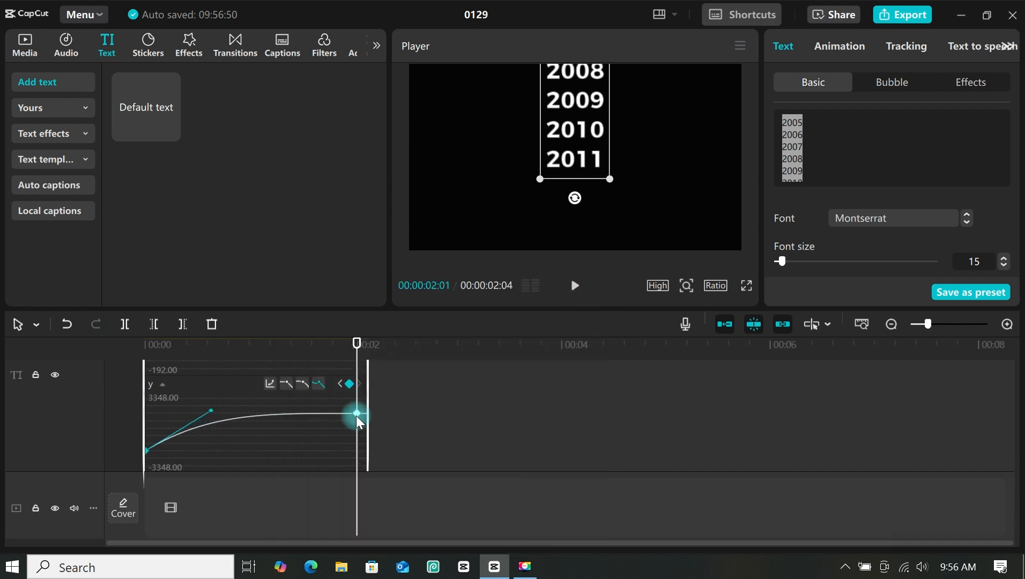
{"action": "left_click_drag", "start_coordinate": [275, 414], "coordinate": [240, 416]}
{"action": "left_click_drag", "start_coordinate": [358, 344], "coordinate": [129, 367]}
{"action": "key", "text": "space"}
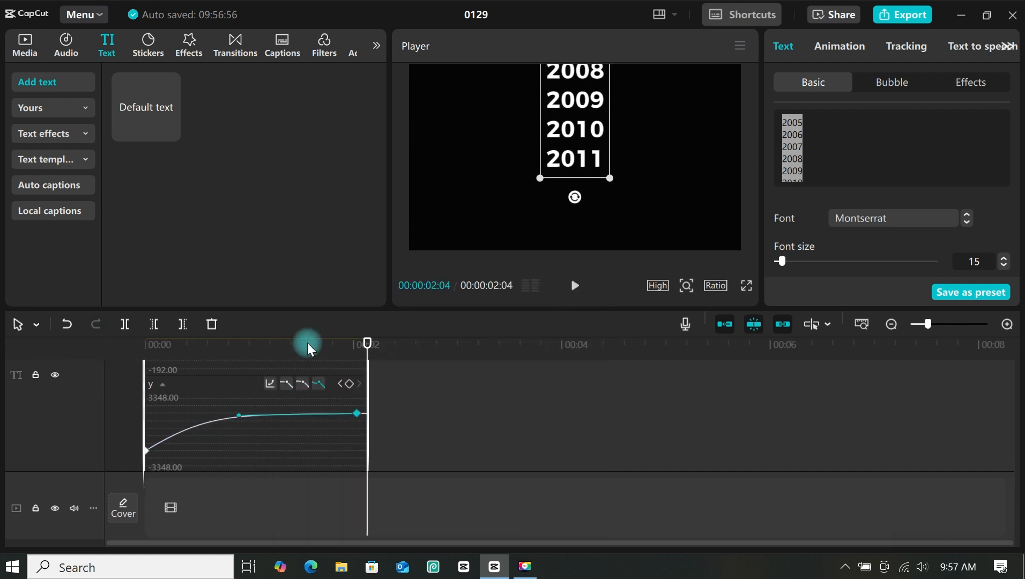
{"action": "left_click_drag", "start_coordinate": [367, 344], "coordinate": [138, 360]}
{"action": "key", "text": "space"}
Hide the variable speed animation and convert the text clip into a compound clip.
{"action": "scroll", "coordinate": [289, 425], "scroll_direction": "down", "scroll_amount": 1}
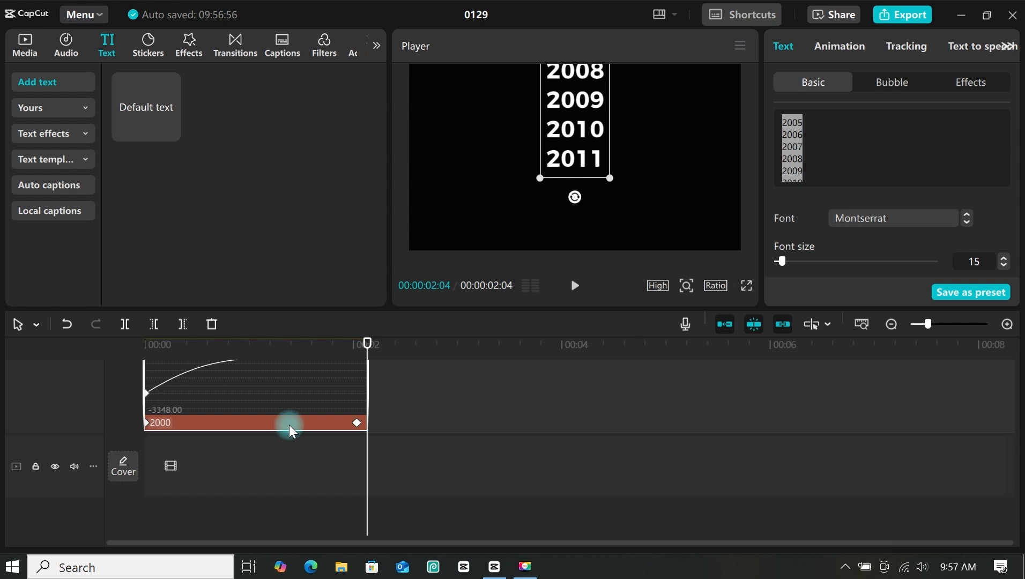
{"action": "right_click", "coordinate": [290, 432]}
{"action": "left_click", "coordinate": [330, 518]}
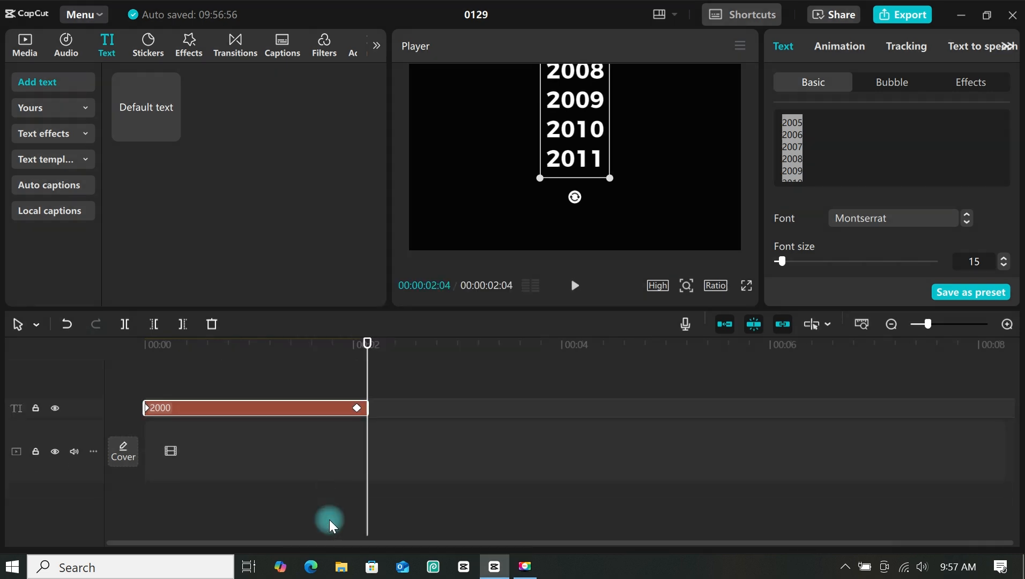
{"action": "right_click", "coordinate": [295, 417]}
{"action": "left_click", "coordinate": [396, 373]}
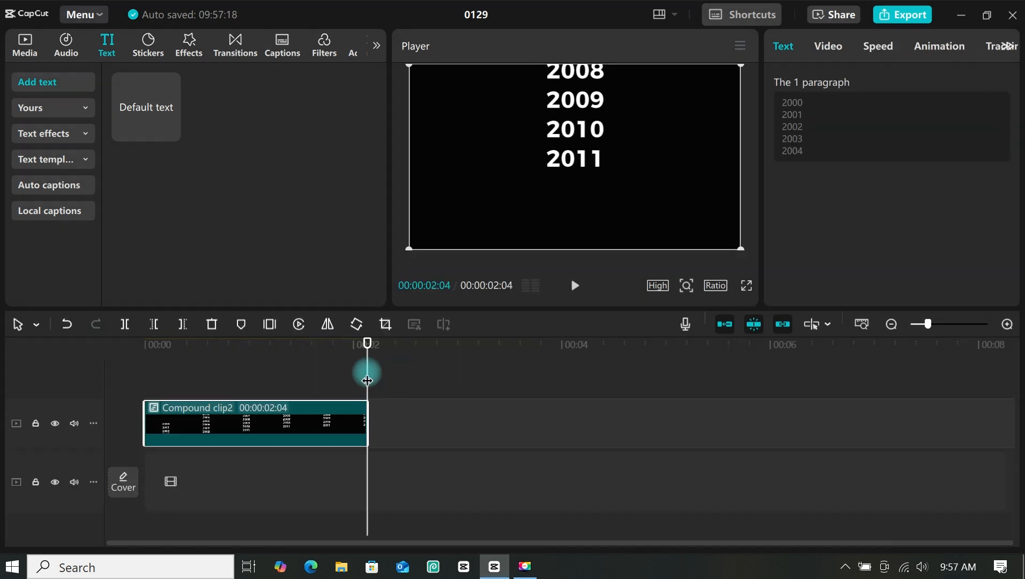
Add a rectangle mask of about 407 by 199 around 2000 with feather 44, and play back the clip.
{"action": "left_click", "coordinate": [828, 47]}
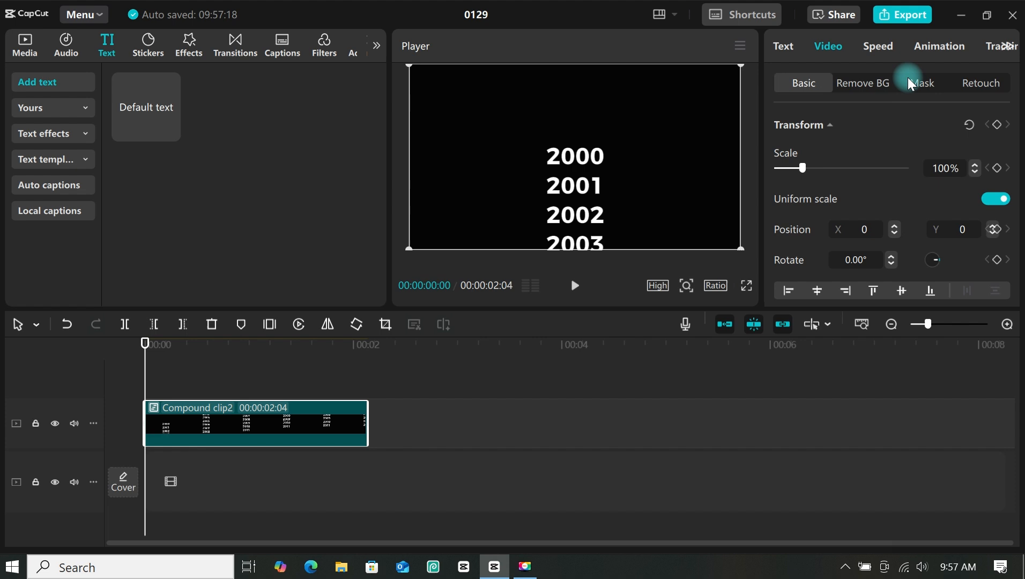
{"action": "left_click", "coordinate": [946, 84]}
{"action": "left_click", "coordinate": [795, 154]}
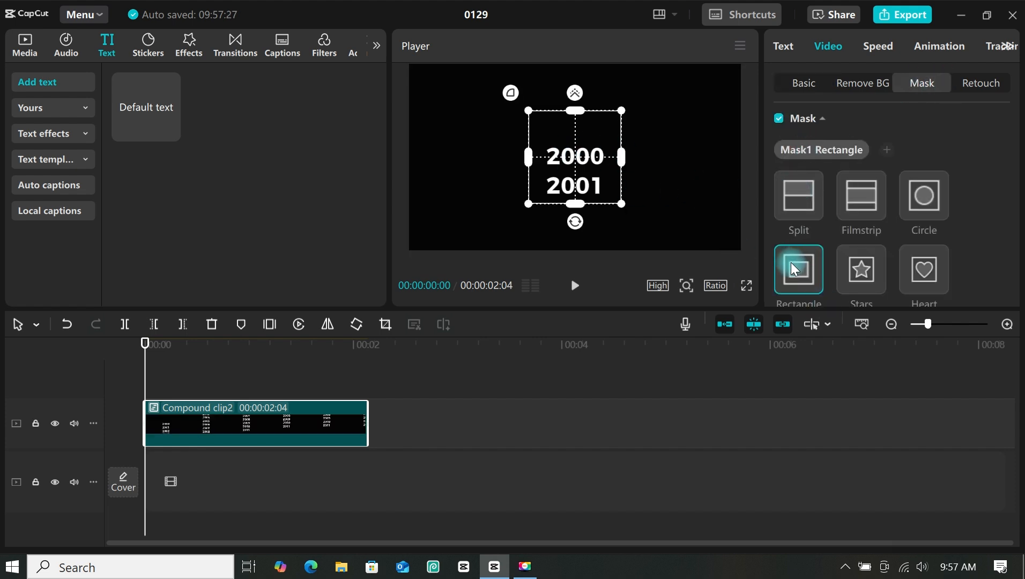
{"action": "left_click_drag", "start_coordinate": [575, 204], "coordinate": [580, 177]}
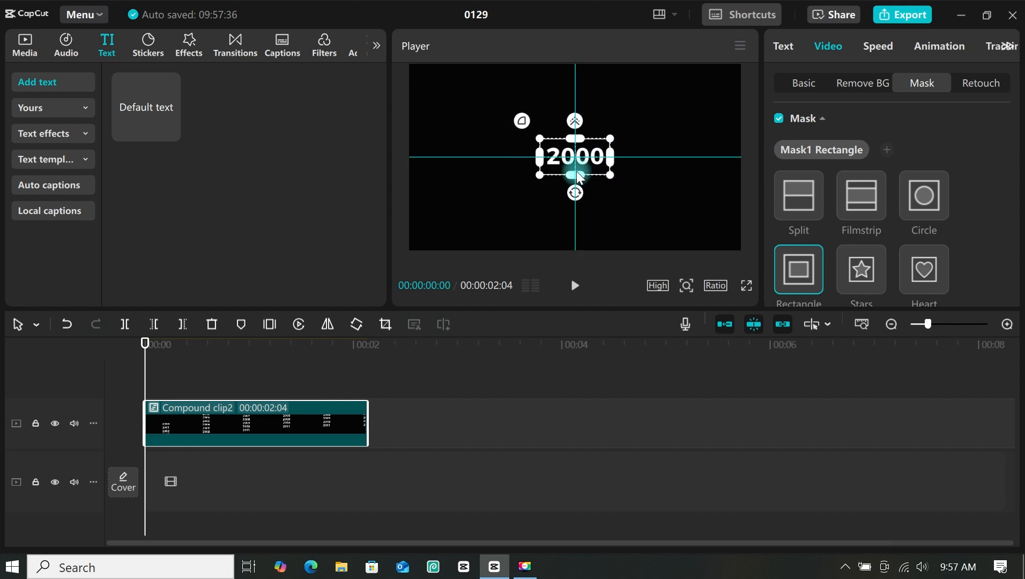
{"action": "left_click_drag", "start_coordinate": [575, 121], "coordinate": [577, 99]}
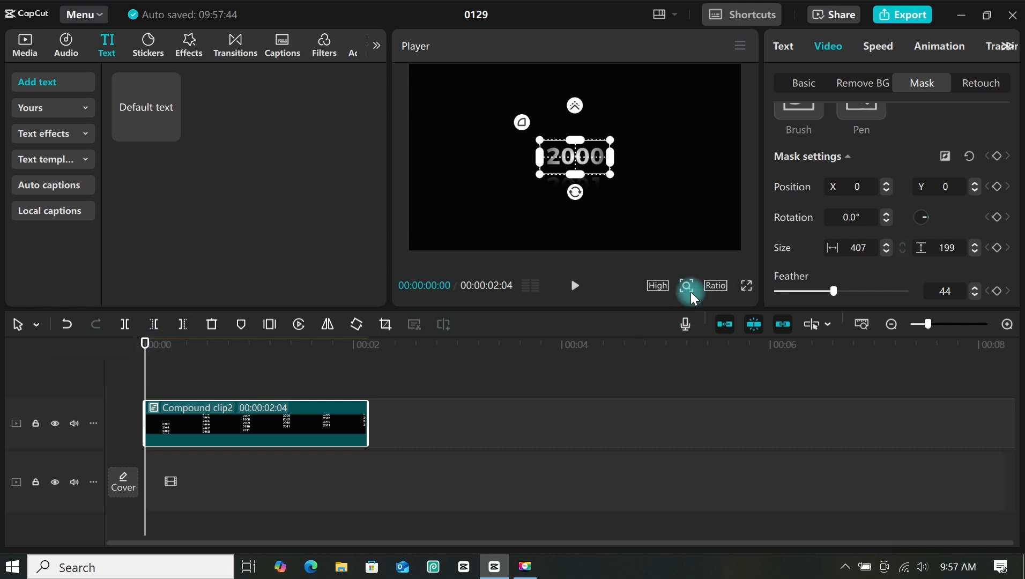
{"action": "left_click", "coordinate": [576, 292]}
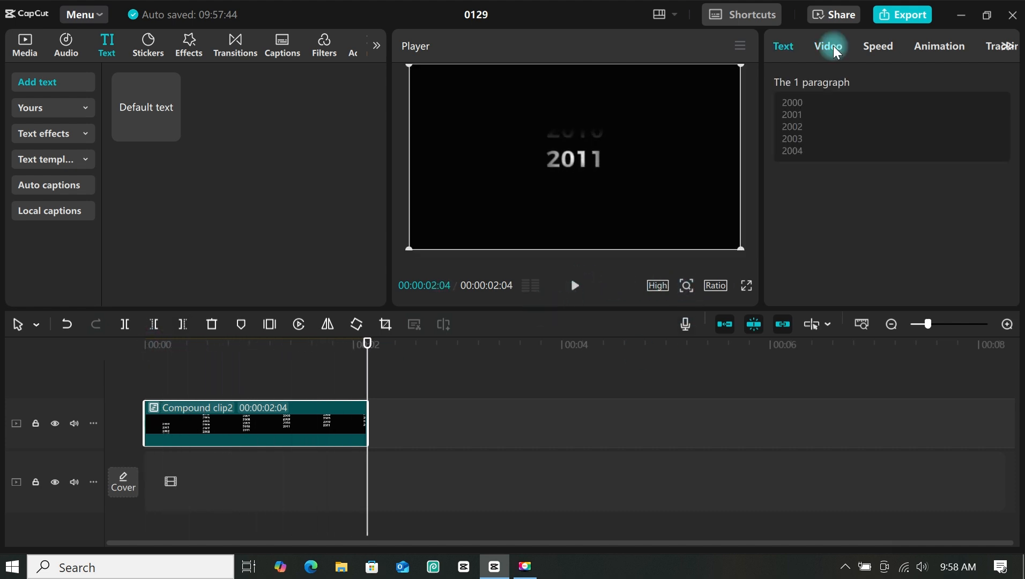
Reduce the rectangle mask's feather so the number's edges are sharper.
{"action": "left_click", "coordinate": [828, 46]}
{"action": "scroll", "coordinate": [880, 164], "scroll_direction": "down", "scroll_amount": 5}
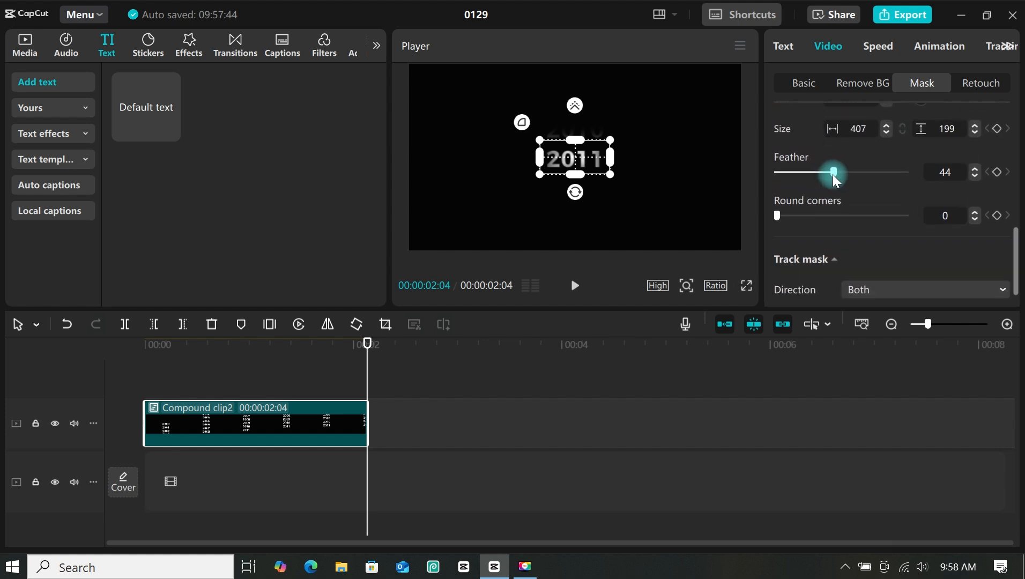
{"action": "left_click_drag", "start_coordinate": [837, 181], "coordinate": [805, 171]}
{"action": "left_click", "coordinate": [595, 231]}
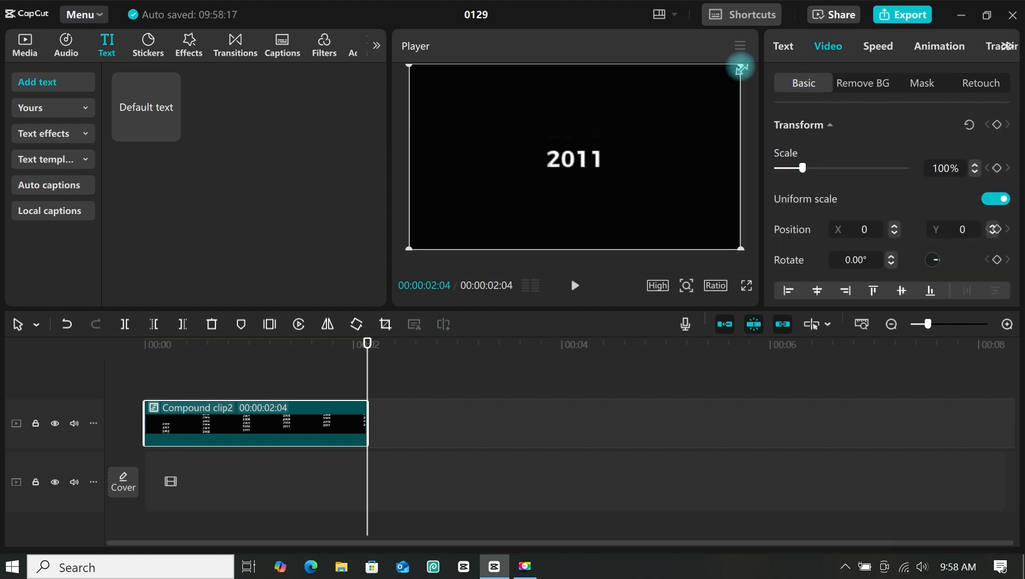
Scale the compound clip up to 177% and play back the number scroll from the start.
{"action": "left_click_drag", "start_coordinate": [741, 68], "coordinate": [957, 10]}
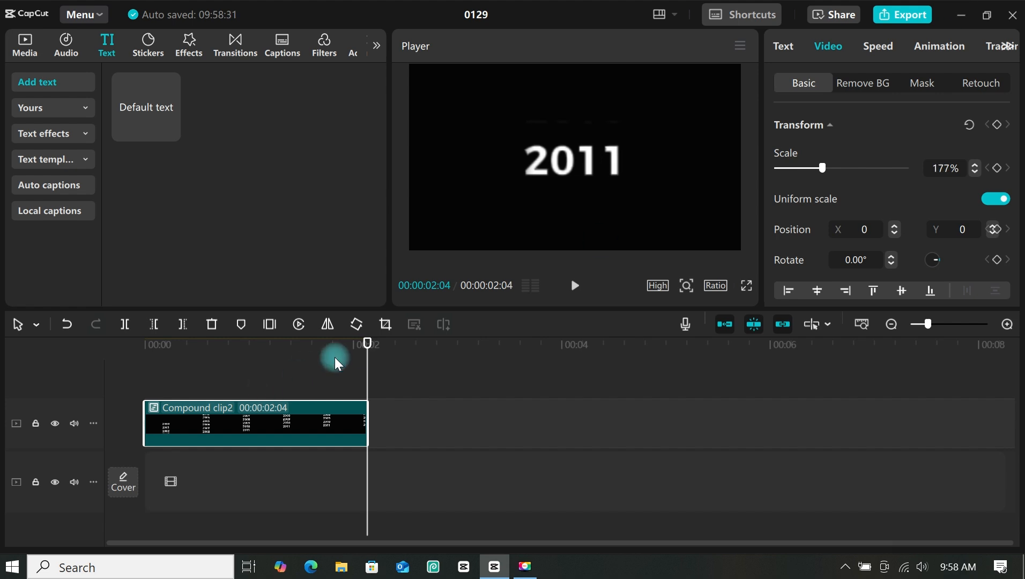
{"action": "left_click", "coordinate": [138, 358]}
{"action": "key", "text": "space"}
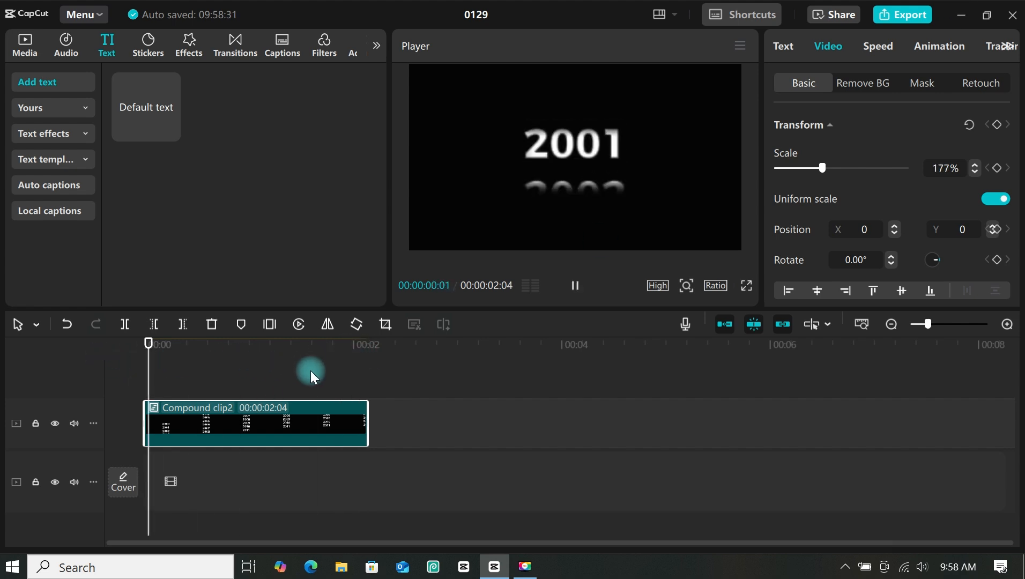